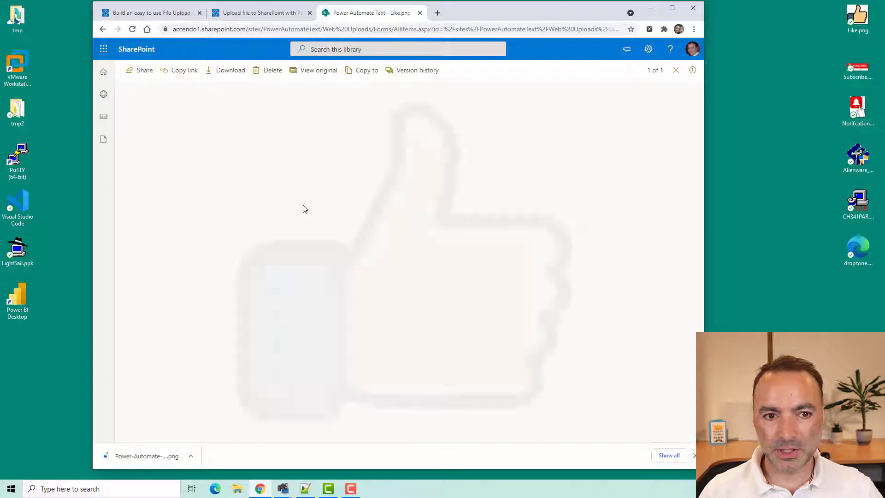
Step: Upload Notification.png and Subscribe.png to the dropzone and confirm they appear in SharePoint
click(102, 29)
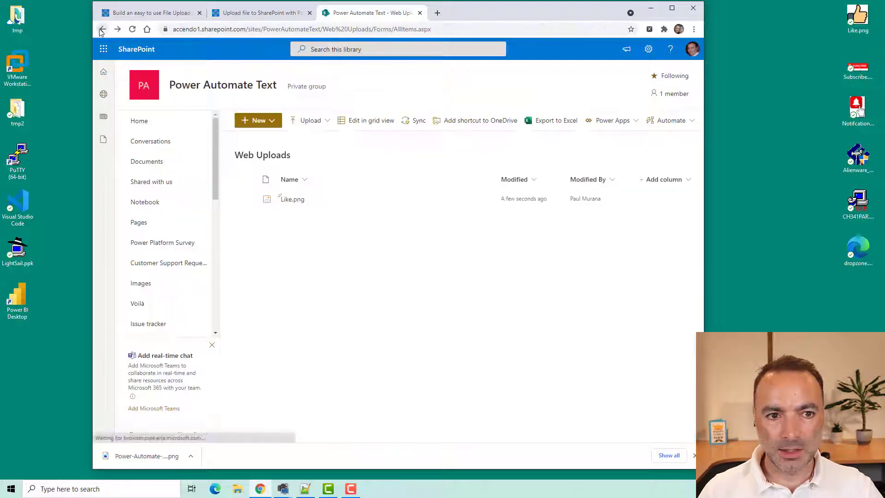
click(260, 13)
ctrl+click(861, 113)
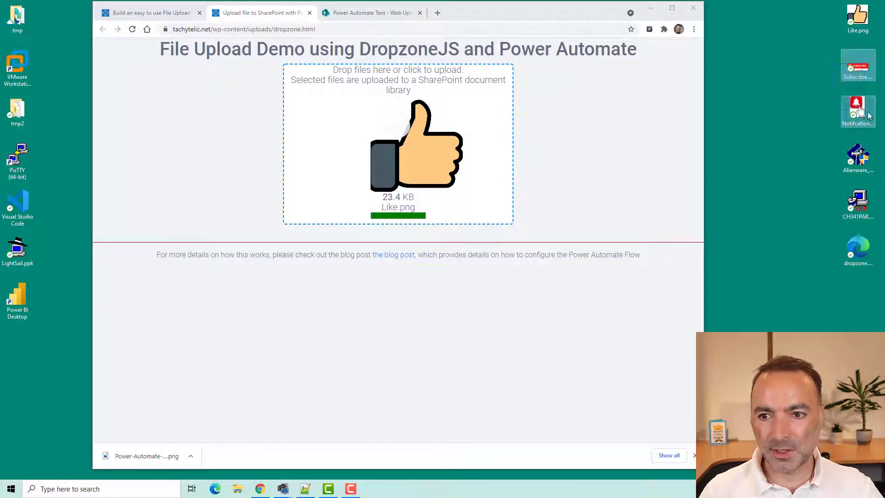
drag(861, 113, 457, 165)
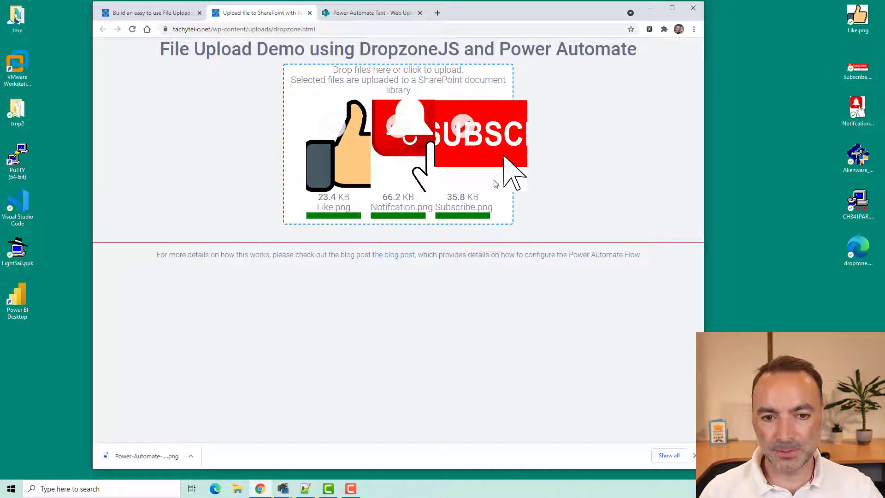
click(355, 17)
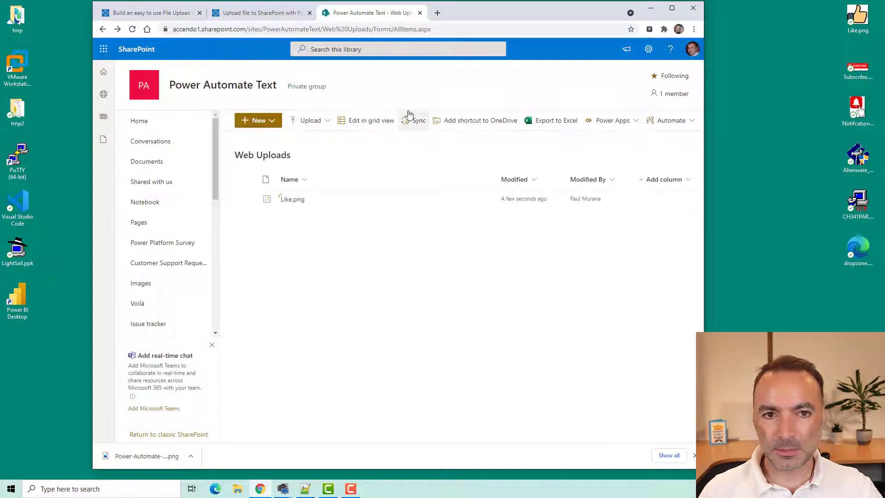
Step: Try uploading the Alienware installer, which is rejected as 12.06MiB against the 10MiB limit
click(245, 18)
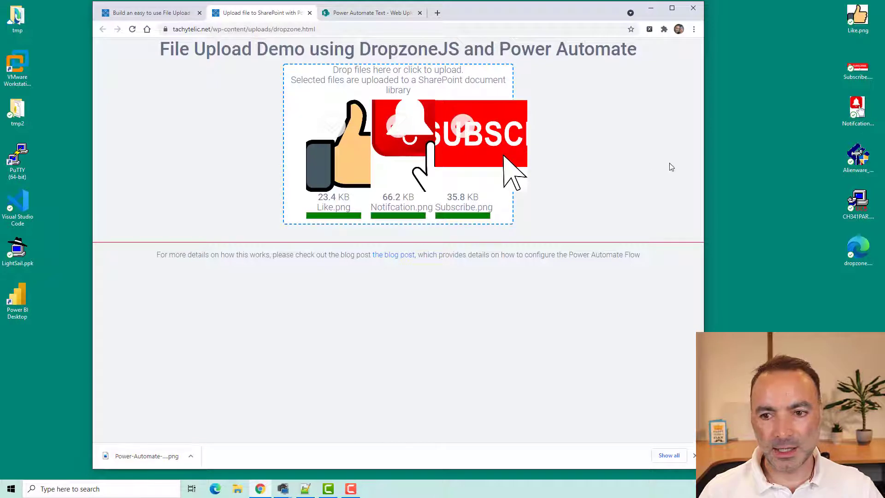
click(867, 161)
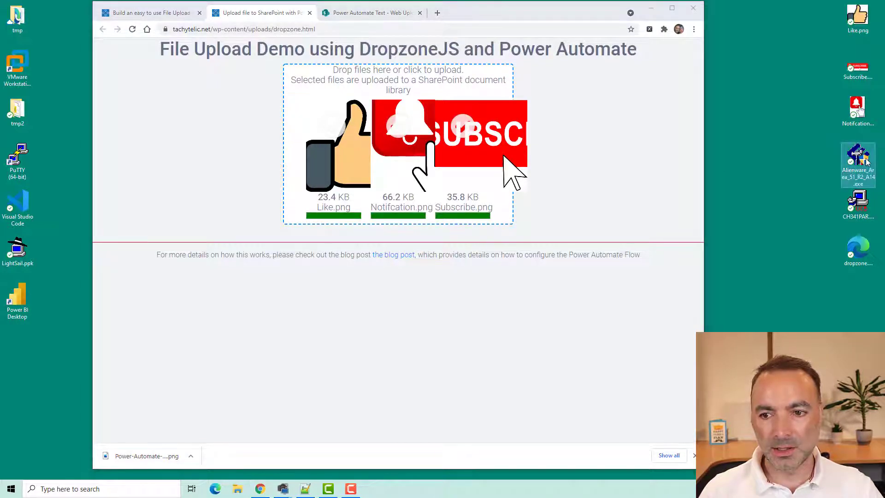
drag(866, 161, 542, 199)
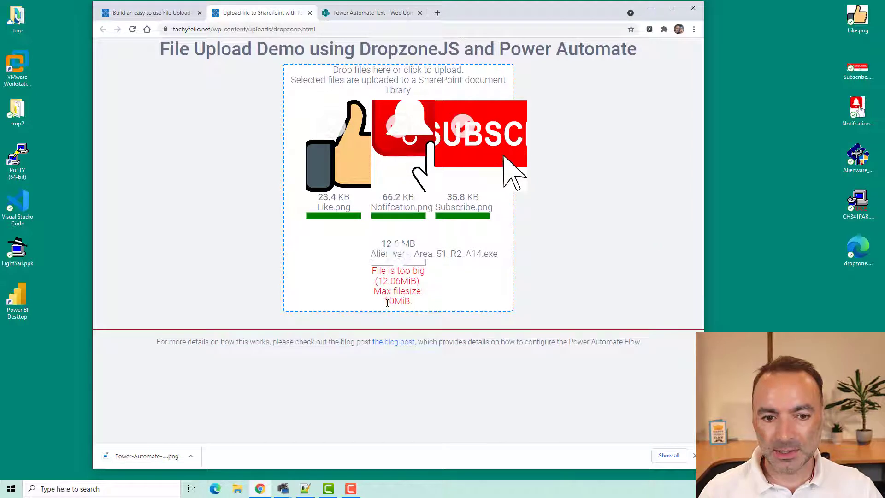
Step: Show CH341PAR.EXE rejected as a disallowed type, then view the three-file SharePoint library
click(823, 239)
drag(860, 200, 473, 205)
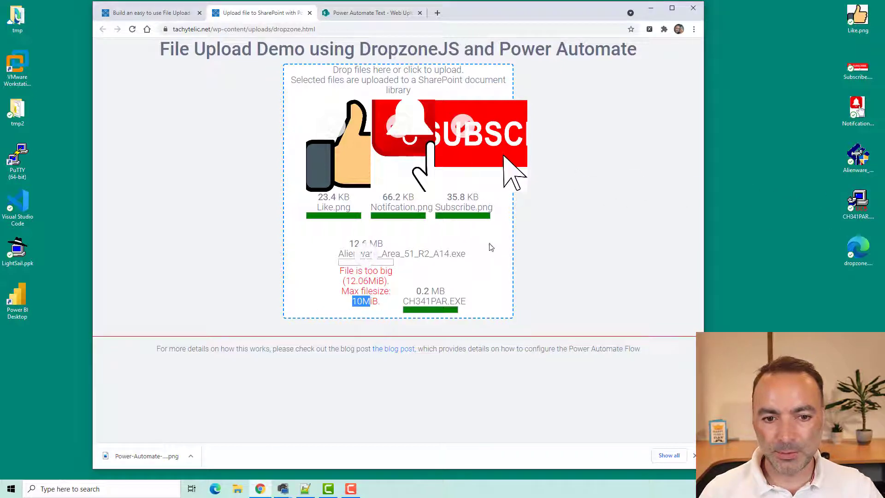
click(597, 281)
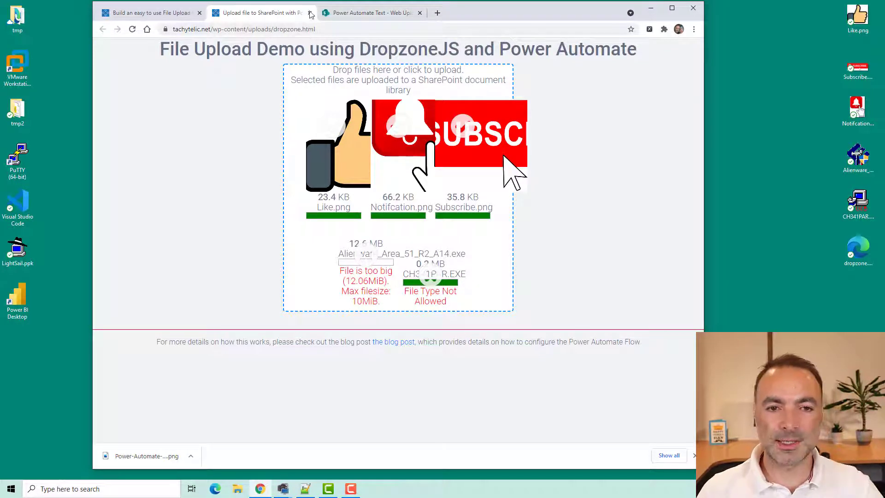
click(350, 15)
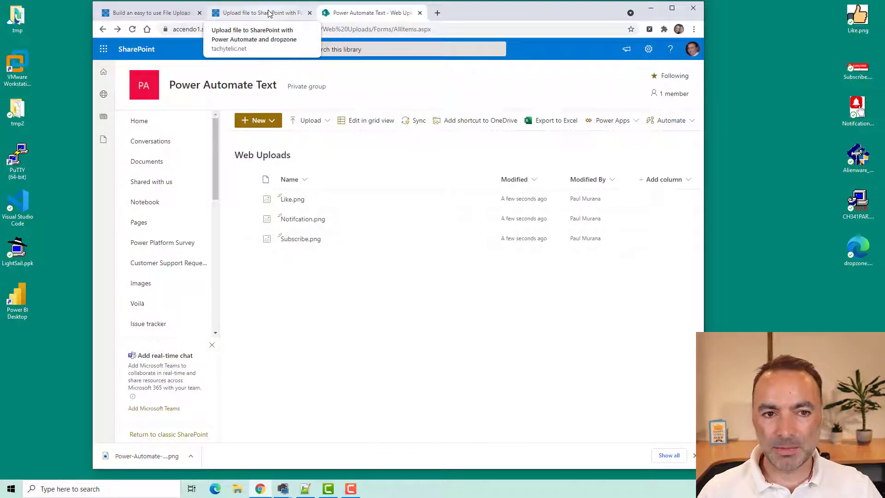
Step: Create an instant cloud flow named 'HTTP Server' and begin deleting its manual trigger
click(437, 14)
text(flow)
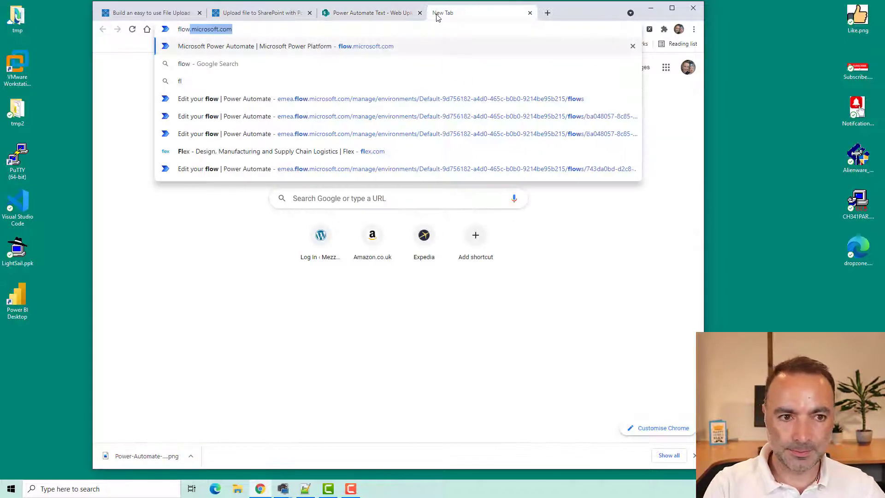
key(Return)
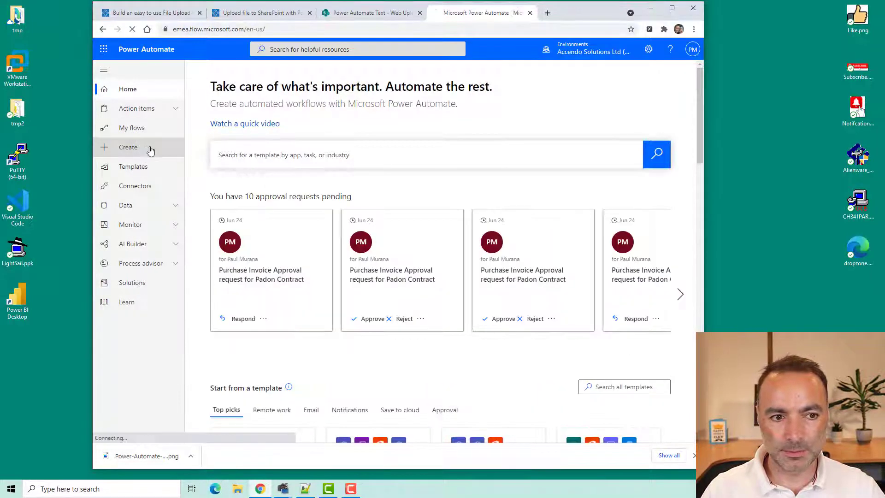
click(151, 150)
click(384, 182)
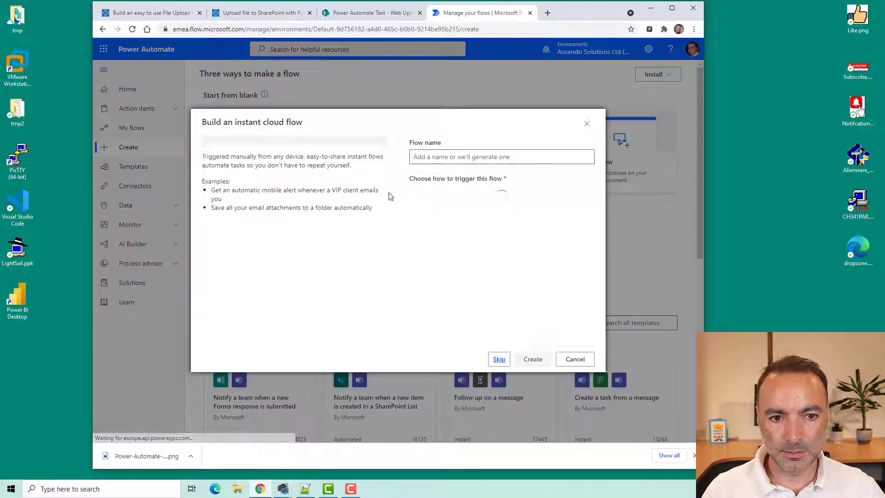
click(456, 159)
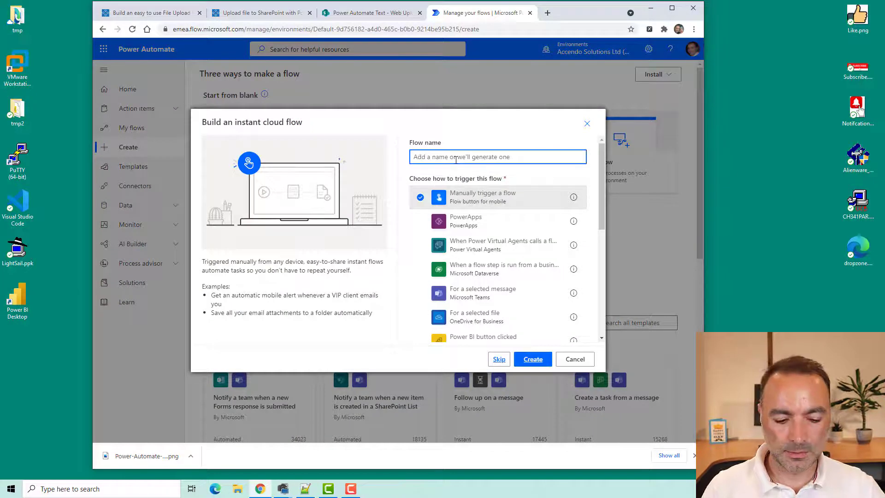
text(HTTP Server)
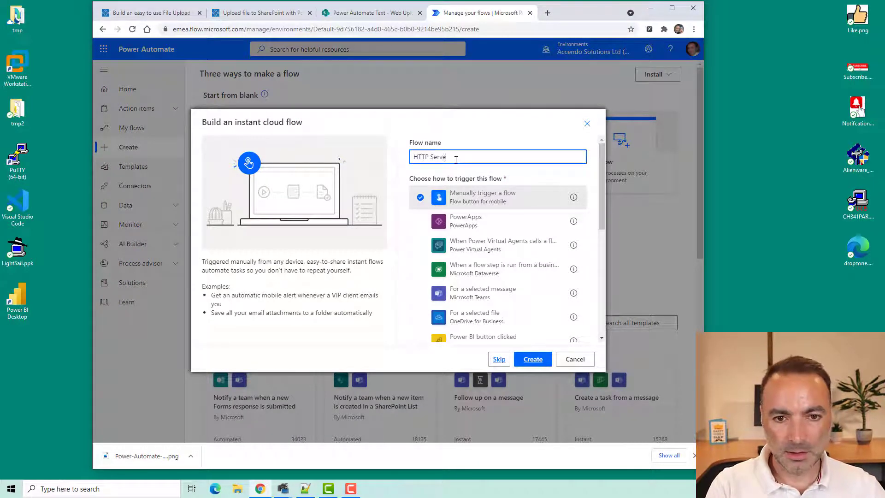
click(533, 359)
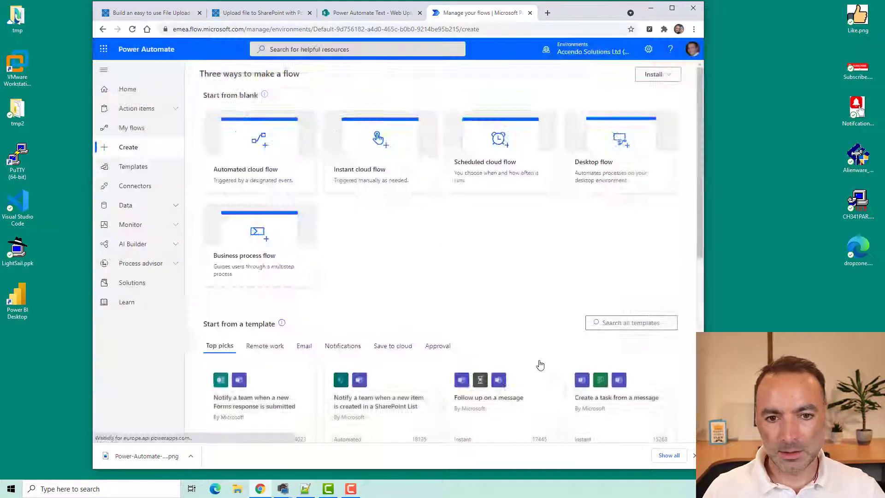
click(572, 97)
click(613, 216)
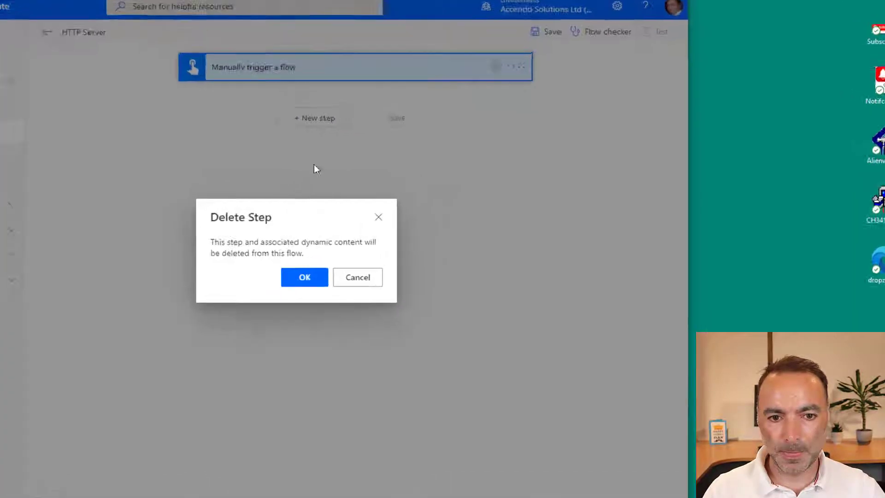
Step: Swap the manual trigger for 'When a HTTP request is received' with method POST
click(404, 260)
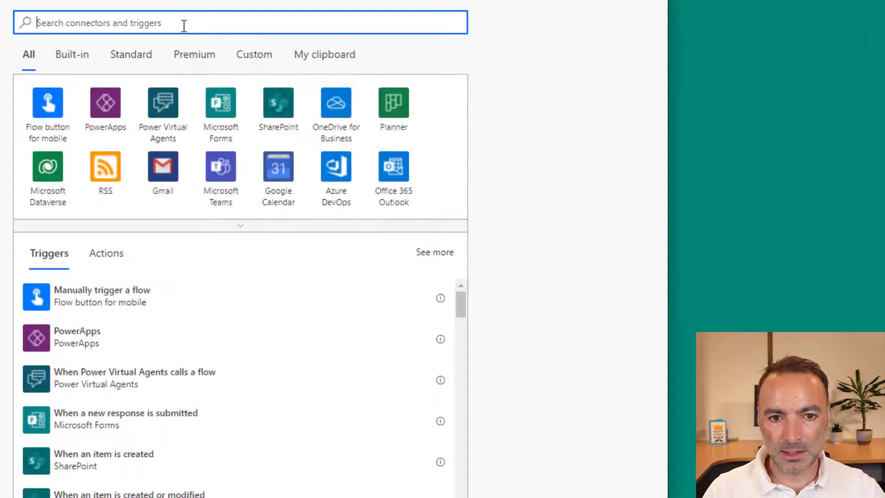
text(when a ht)
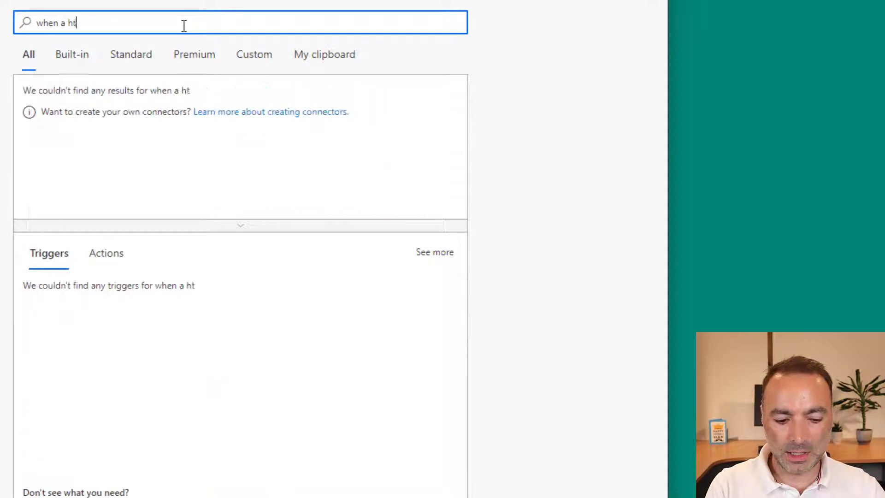
text(tp request )
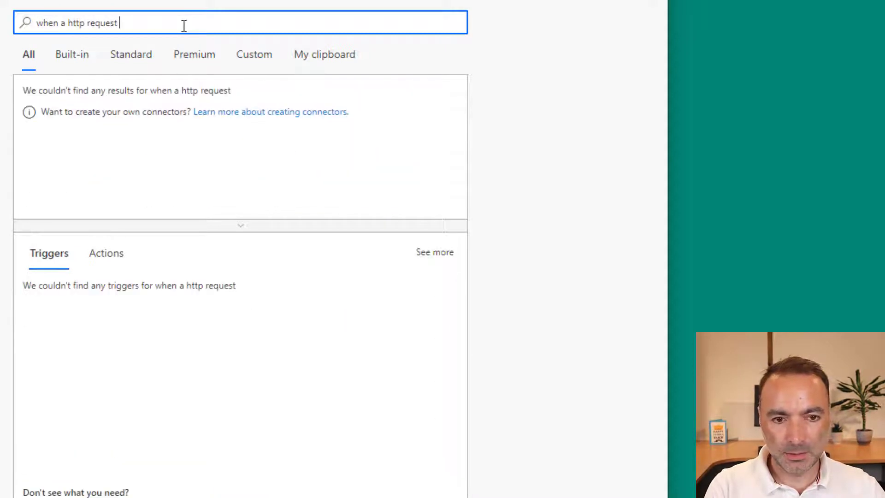
text(is received)
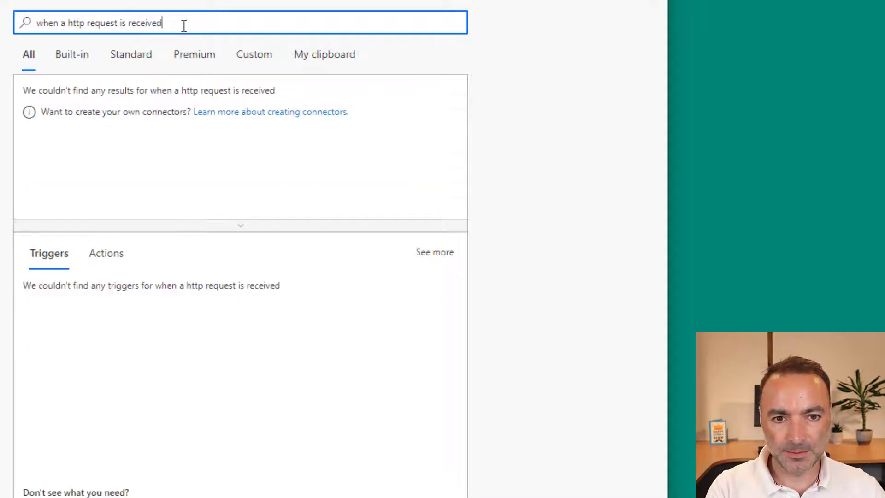
click(100, 299)
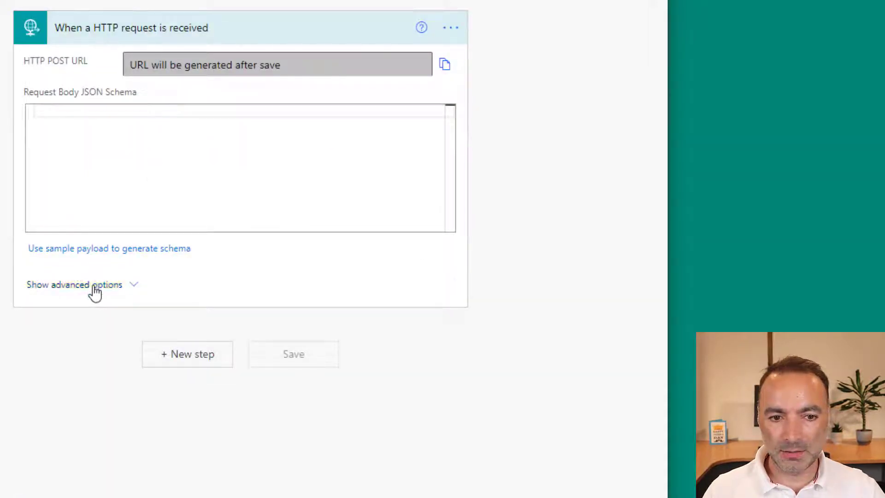
click(93, 285)
click(176, 282)
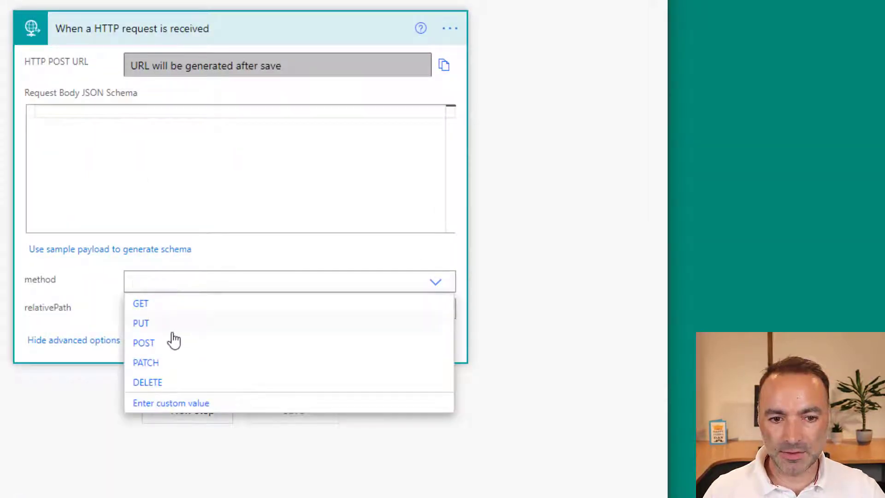
click(173, 343)
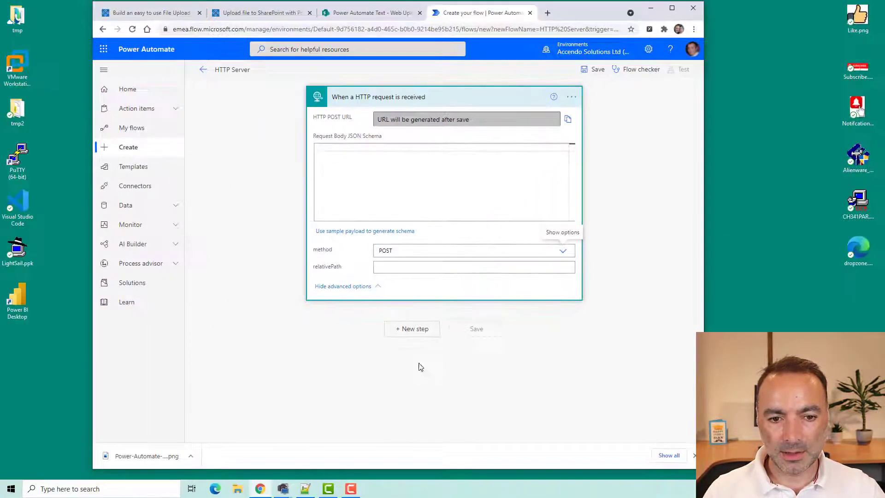
Step: Copy the server-side flow code from the TachyTelic blog post and return to the HTTP Server flow
click(164, 14)
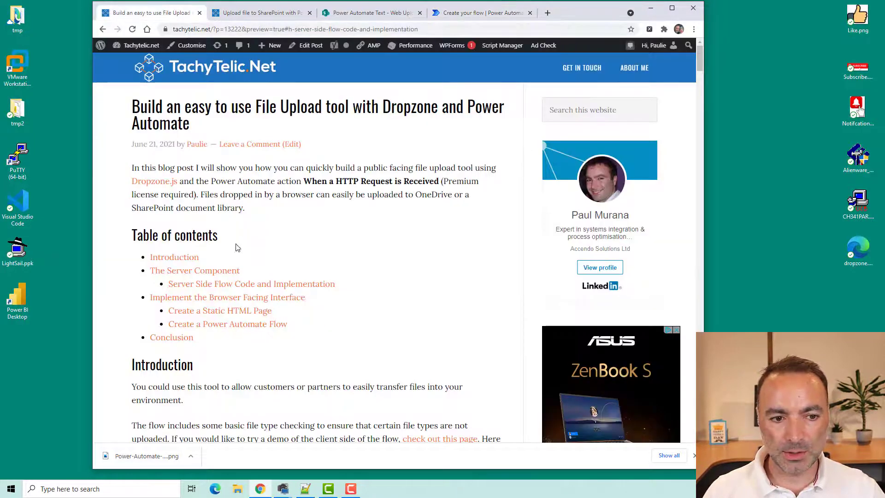
click(201, 285)
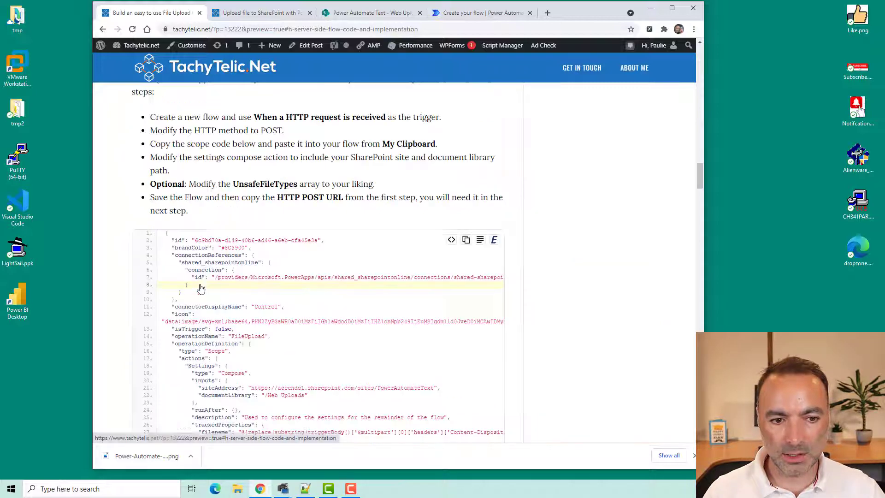
click(466, 240)
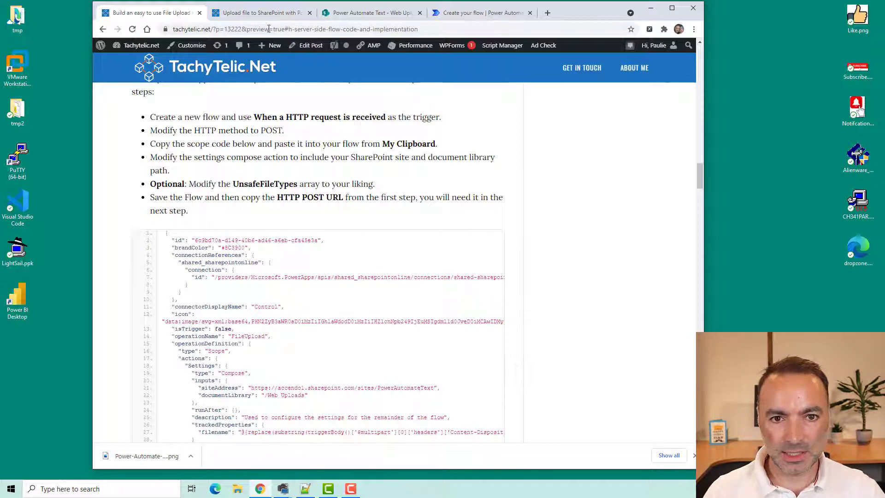
click(467, 14)
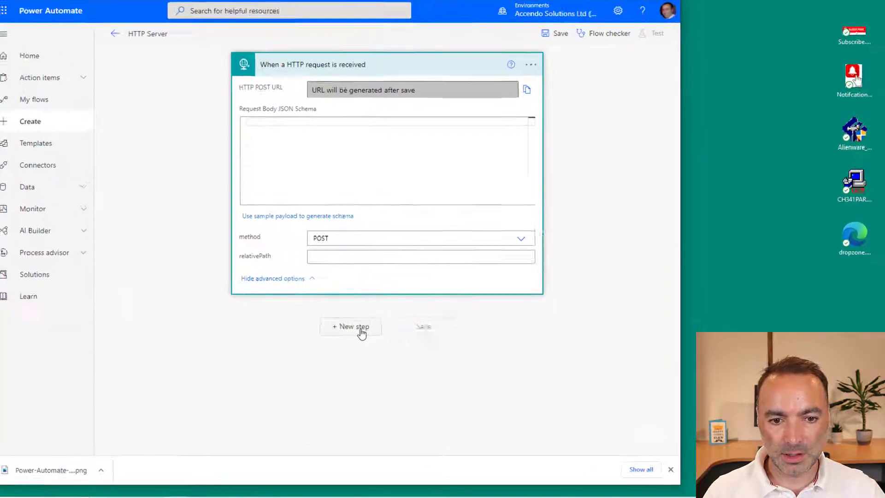
Step: Paste the copied FileUpload scope as a new step after the HTTP trigger
click(409, 328)
click(320, 102)
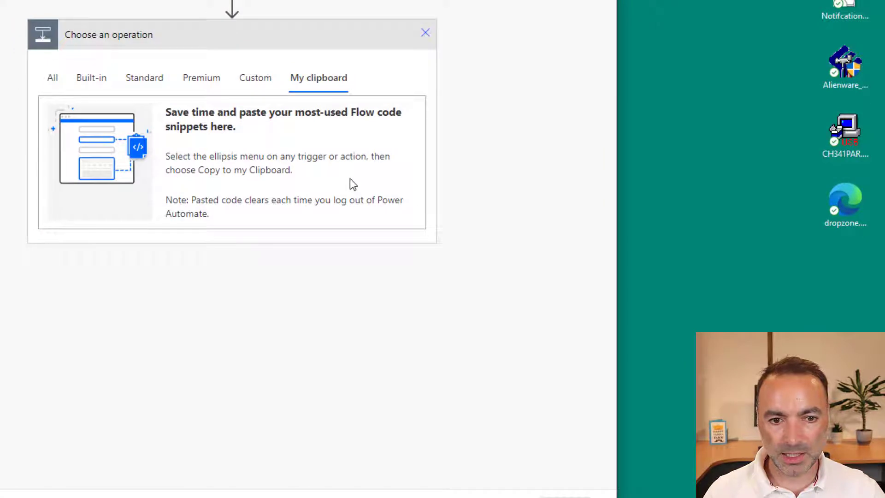
key(ctrl+v)
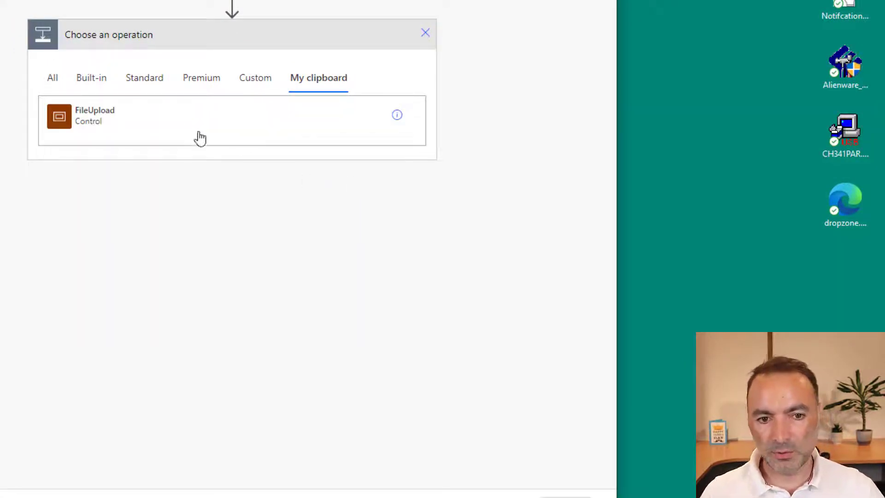
click(110, 121)
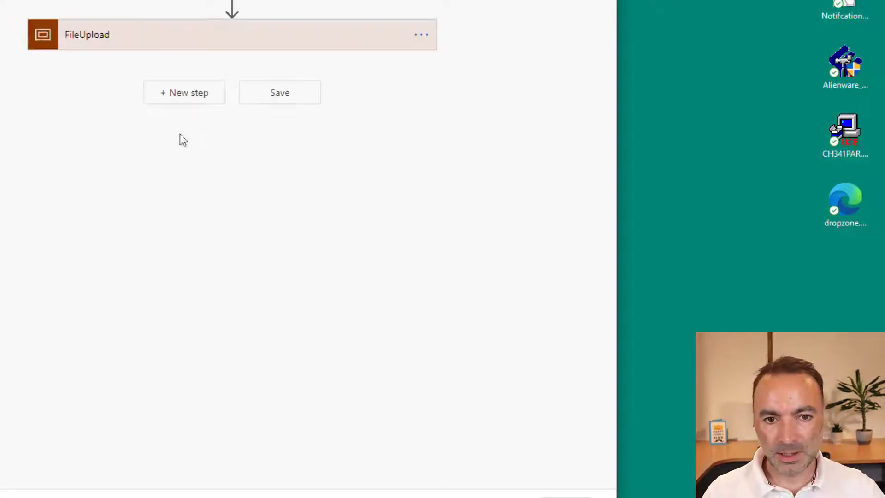
Step: Check the Settings action's siteAddress (PowerAutomateText site) and documentLibrary '/Web Uploads'
click(127, 35)
click(134, 79)
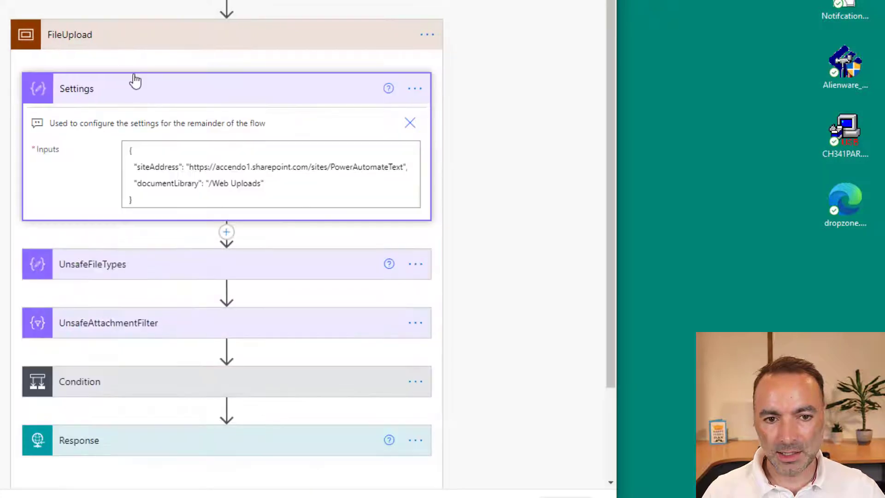
drag(195, 164, 408, 172)
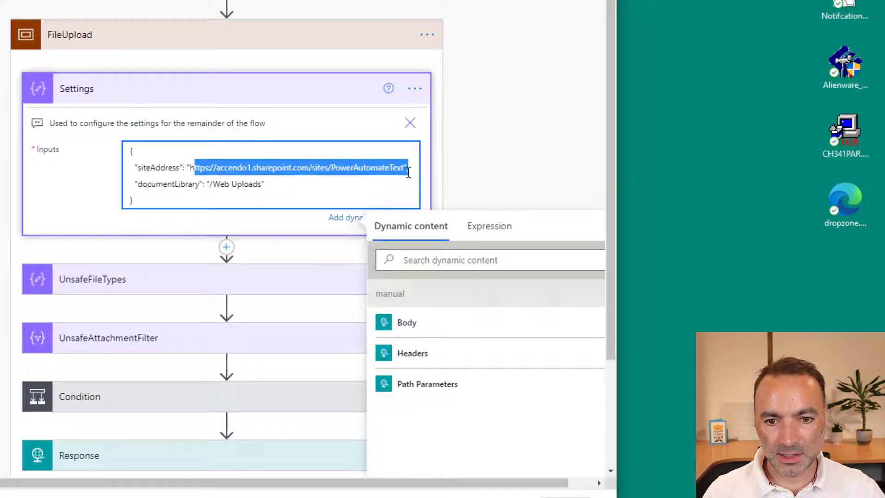
click(208, 183)
drag(224, 181, 255, 184)
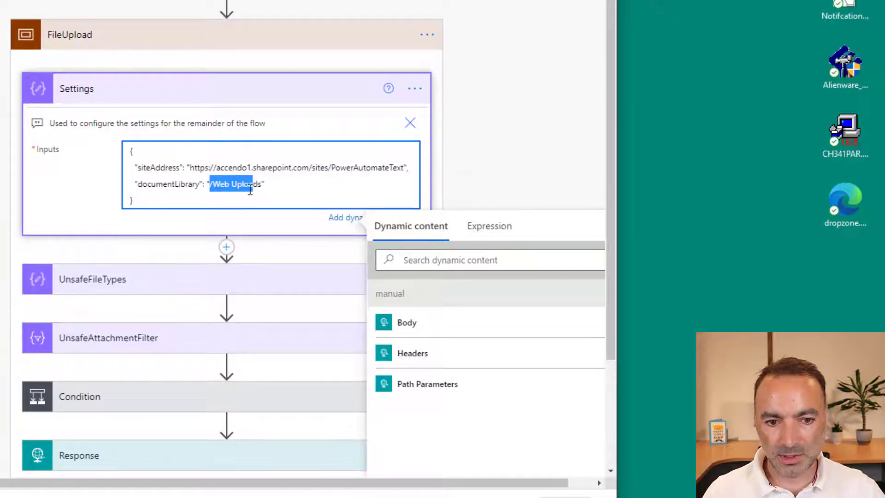
scroll(250, 190, down, 2)
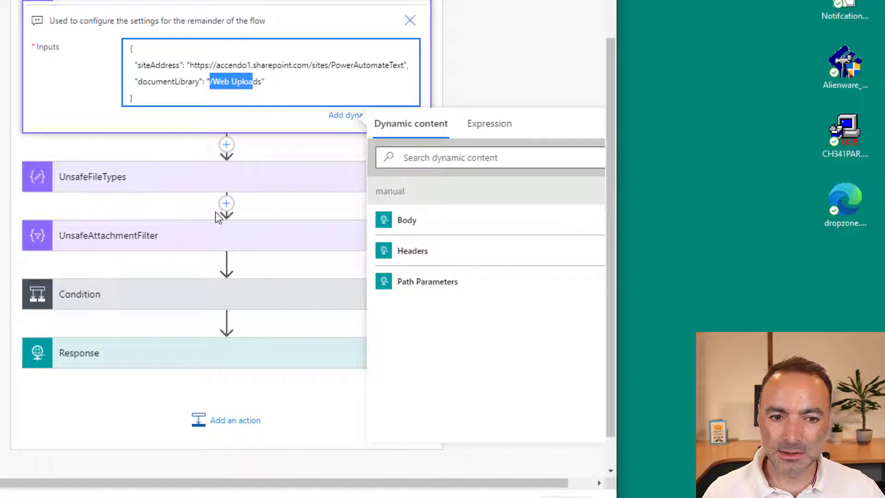
click(245, 90)
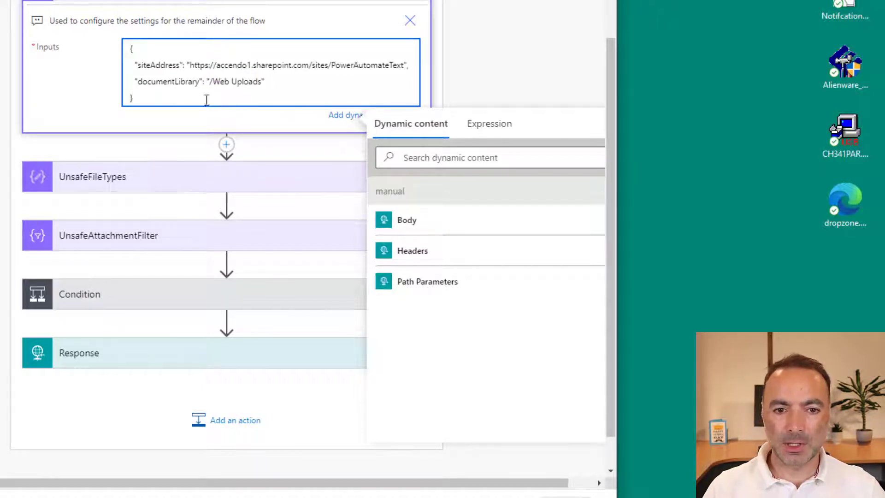
Step: Review the UnsafeFileTypes list of blocked file extensions, then collapse it
scroll(199, 96, up, 2)
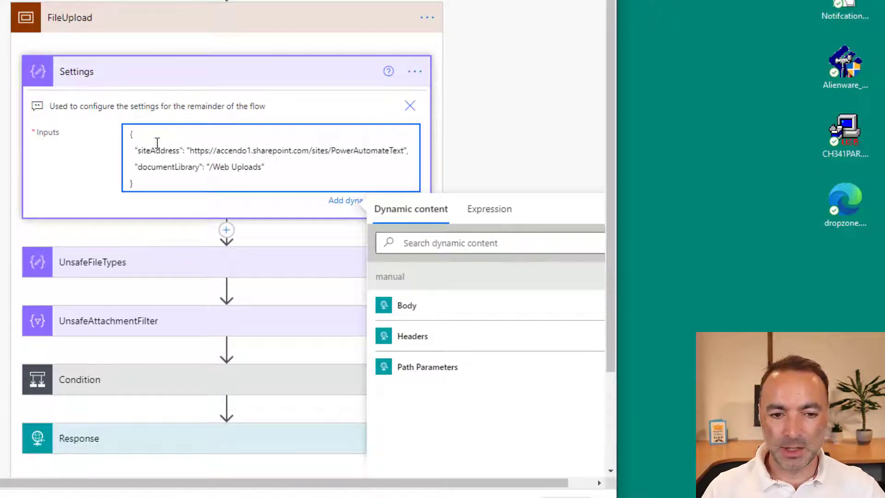
scroll(158, 142, down, 1)
click(144, 156)
scroll(167, 182, down, 2)
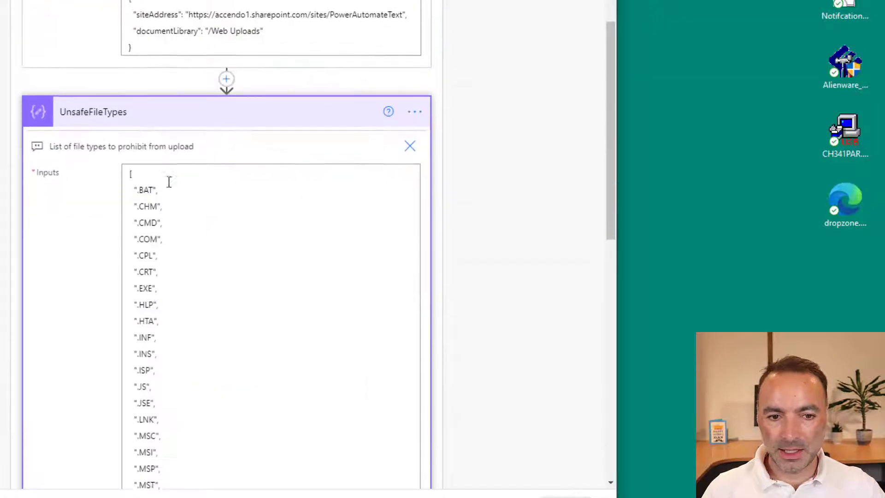
scroll(137, 140, down, 9)
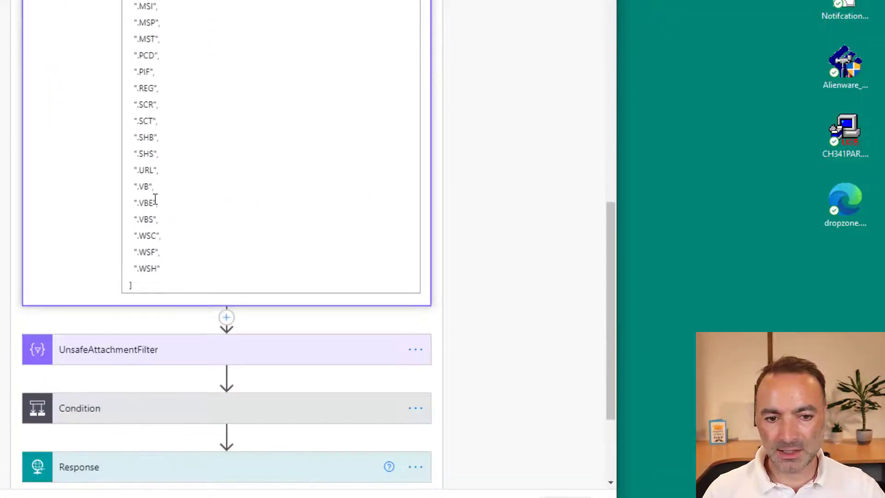
scroll(155, 199, up, 8)
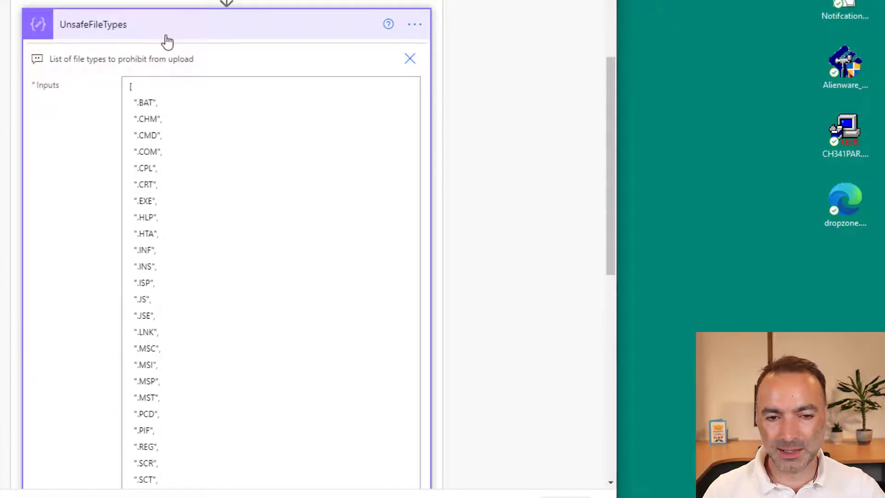
click(167, 37)
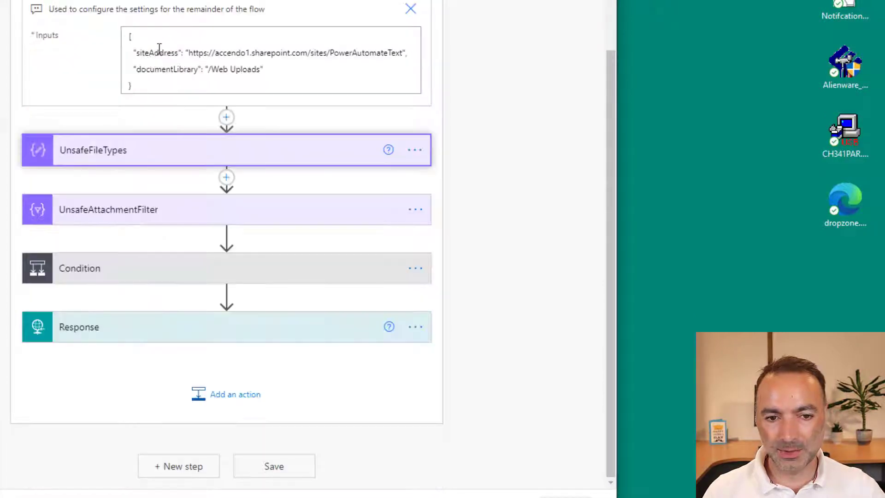
Step: Expand UnsafeAttachmentFilter and the Condition to reveal Create file under If yes
click(145, 212)
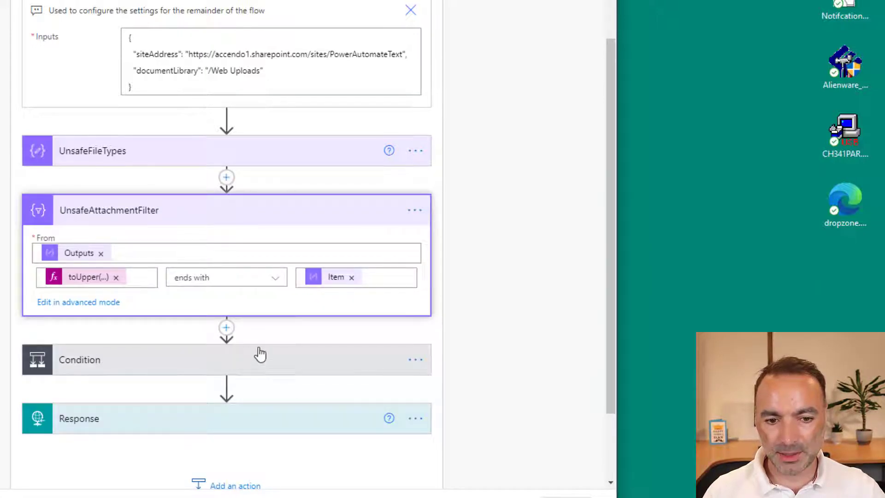
scroll(256, 351, down, 2)
click(232, 280)
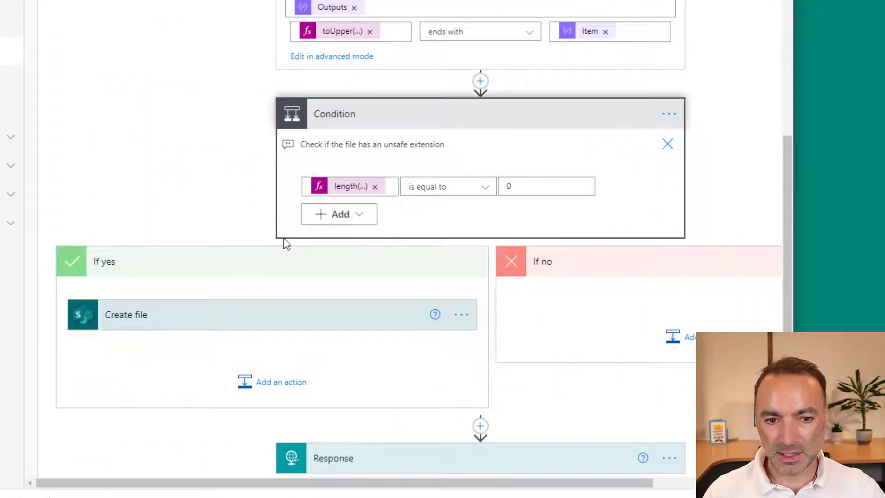
Step: Inspect the Create file action and the Response returning 'File Upload Succesful' or 'File Type Not Allowed'
scroll(269, 282, down, 1)
click(281, 278)
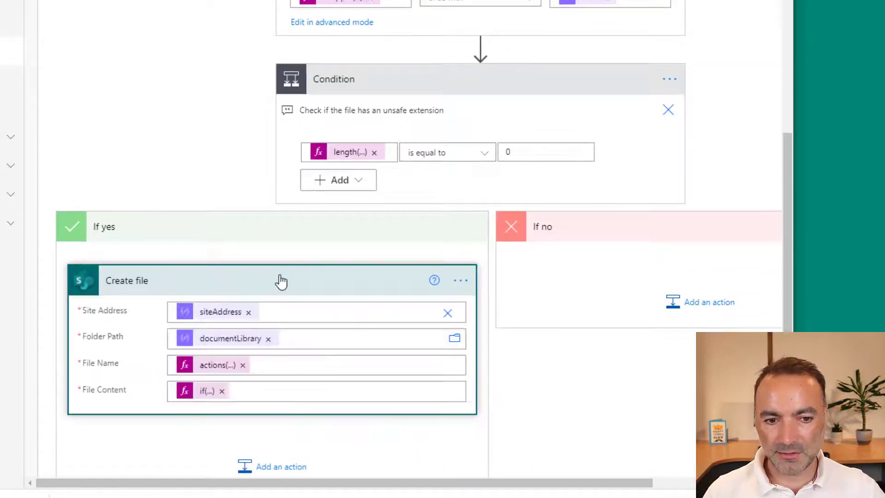
scroll(233, 263, down, 3)
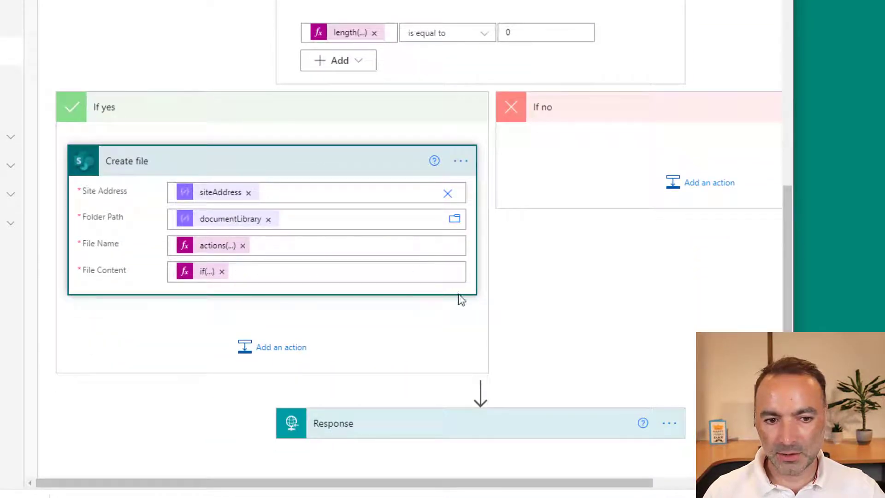
click(484, 424)
scroll(480, 395, down, 3)
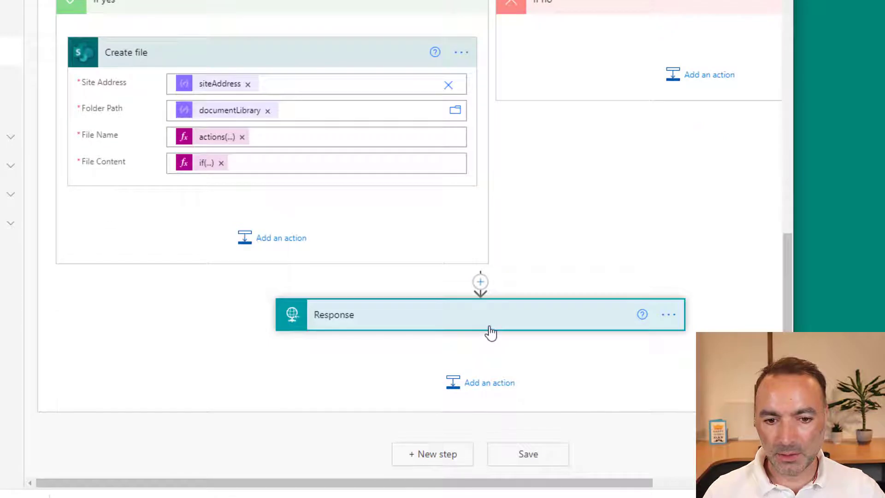
click(490, 331)
scroll(461, 299, down, 3)
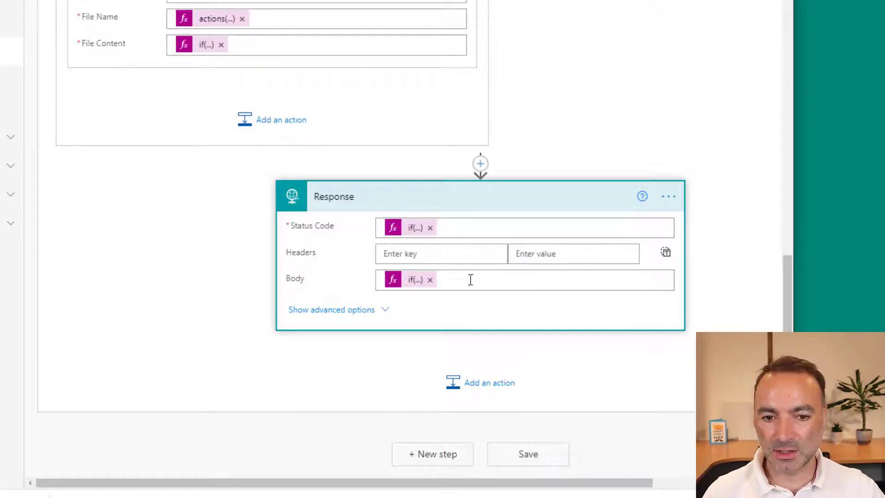
Step: Save the HTTP Server flow
scroll(476, 344, up, 5)
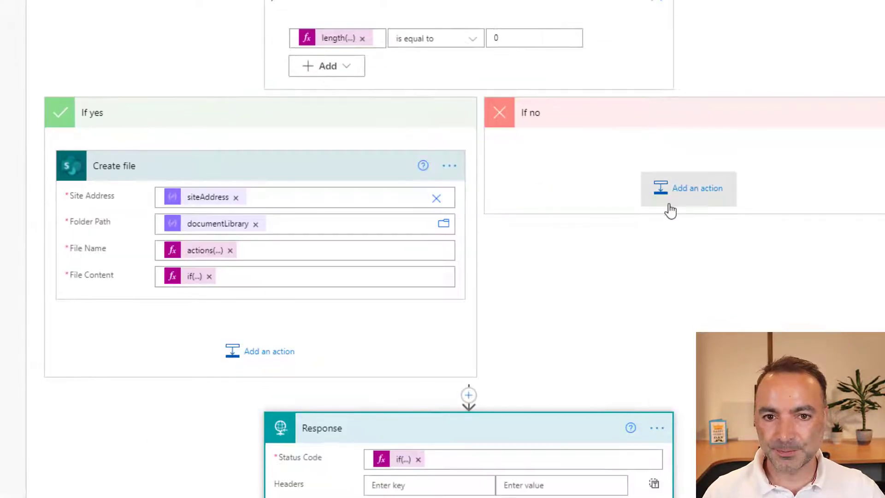
scroll(669, 207, down, 4)
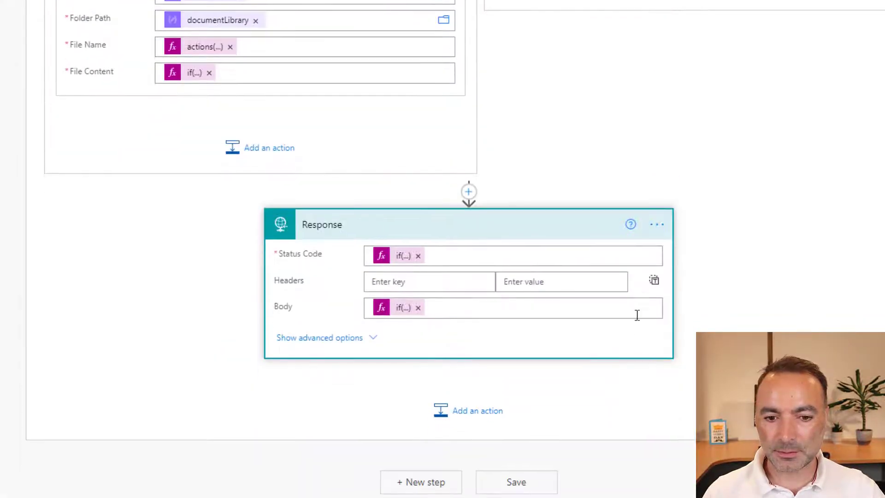
click(545, 484)
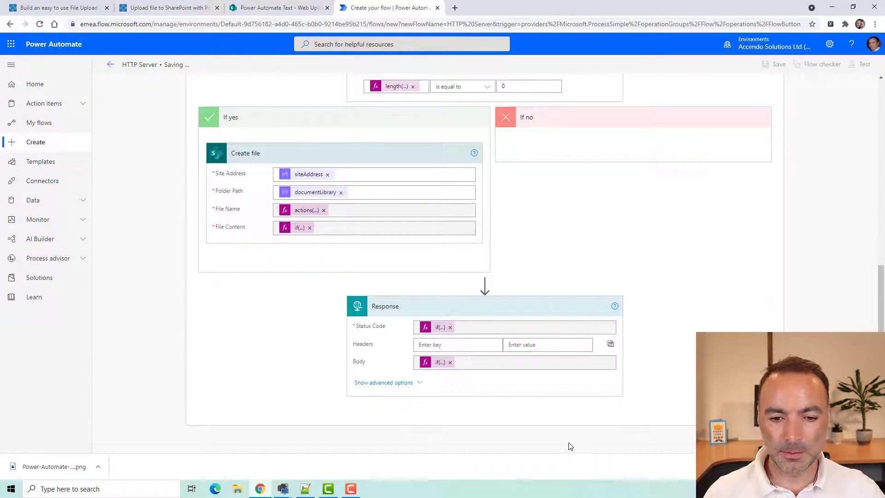
Step: Copy the HTTP POST URL from the 'When a HTTP request is received' trigger
scroll(568, 442, up, 9)
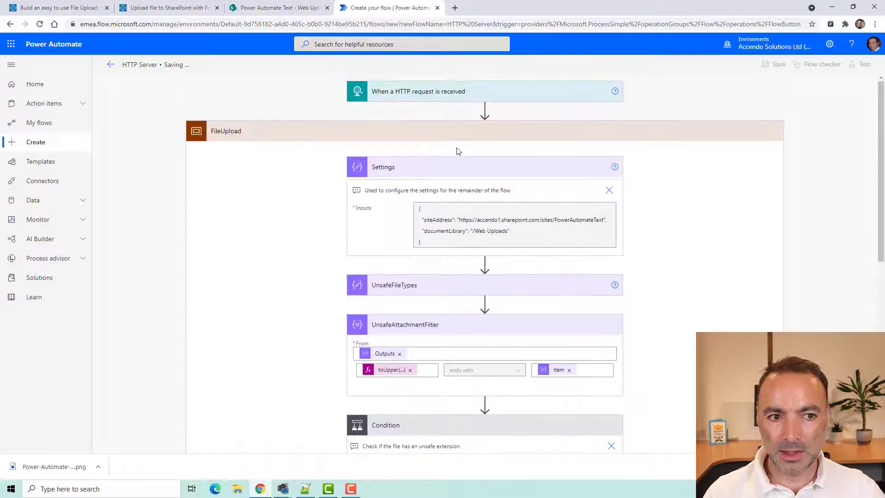
click(459, 136)
click(466, 95)
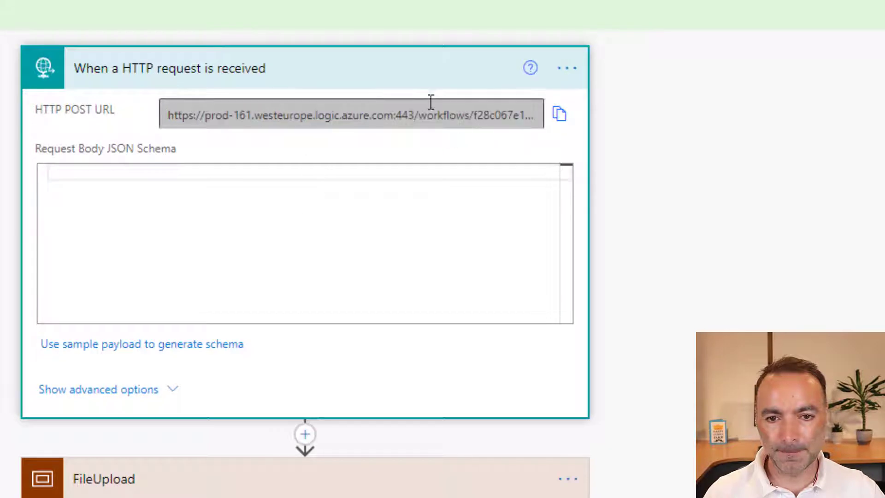
drag(304, 118, 122, 111)
click(361, 117)
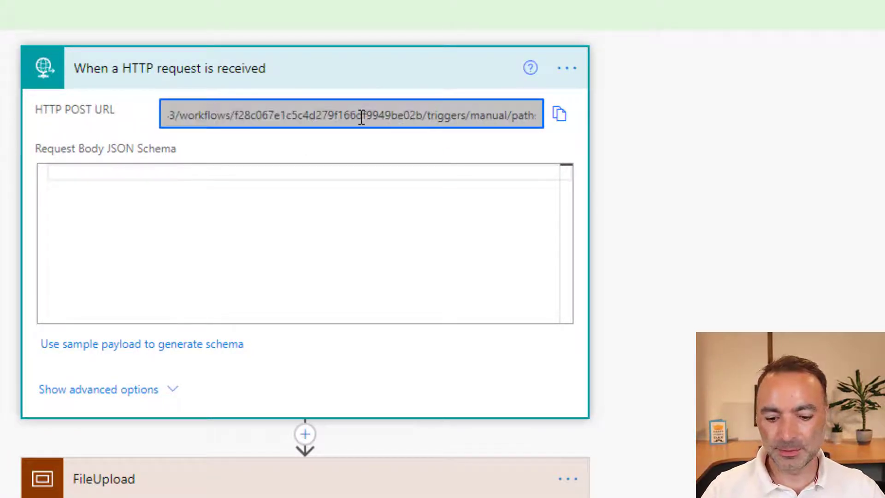
drag(417, 122, 159, 111)
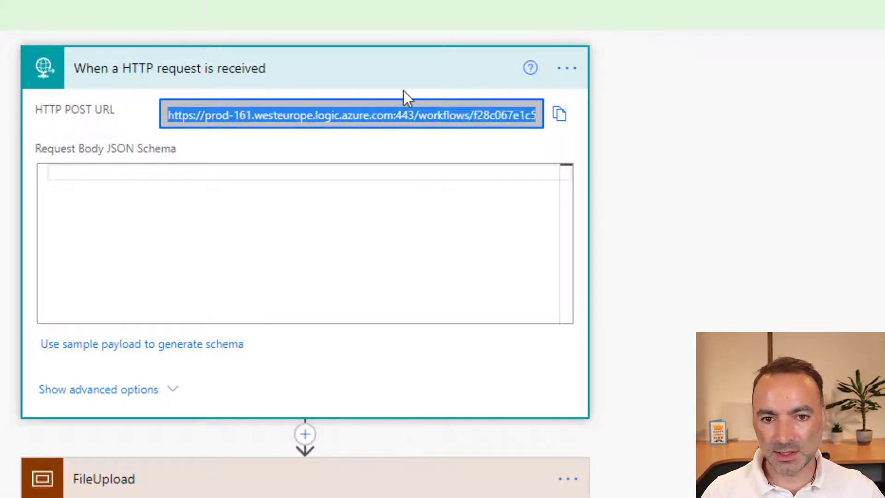
click(559, 113)
click(90, 70)
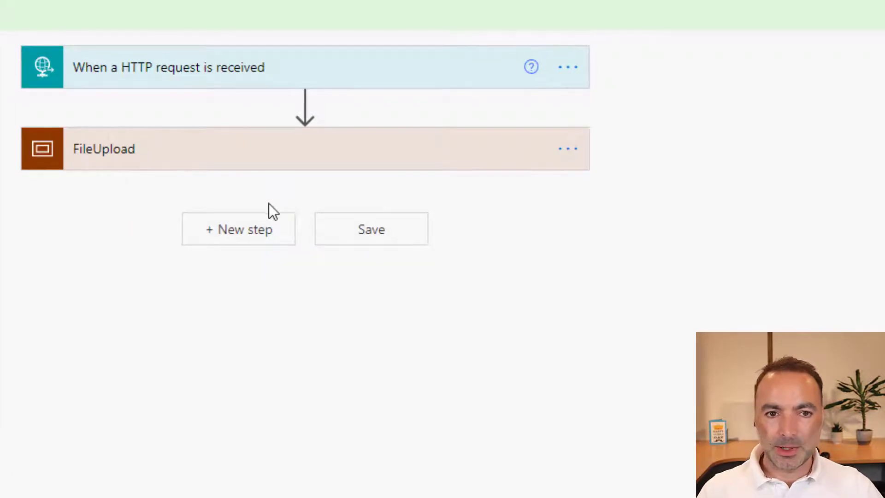
click(277, 8)
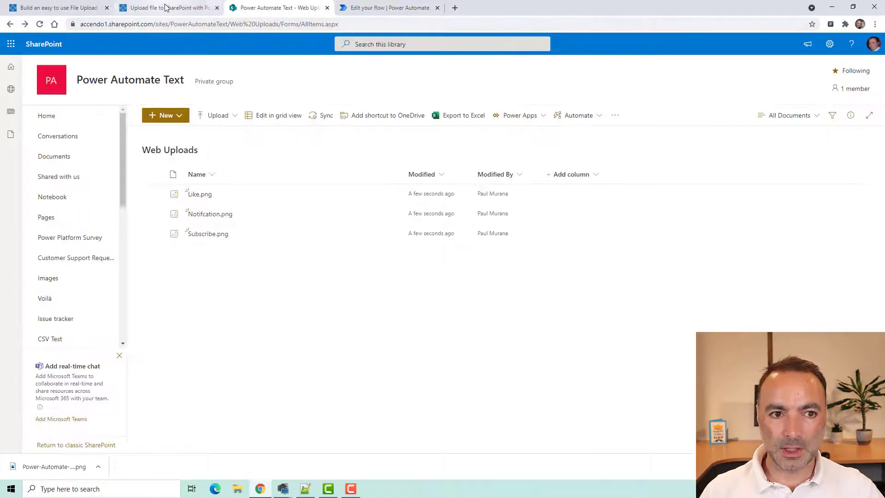
Step: Reload the dropzone.html upload page to empty its dropzone, then go back to the flow designer
click(166, 8)
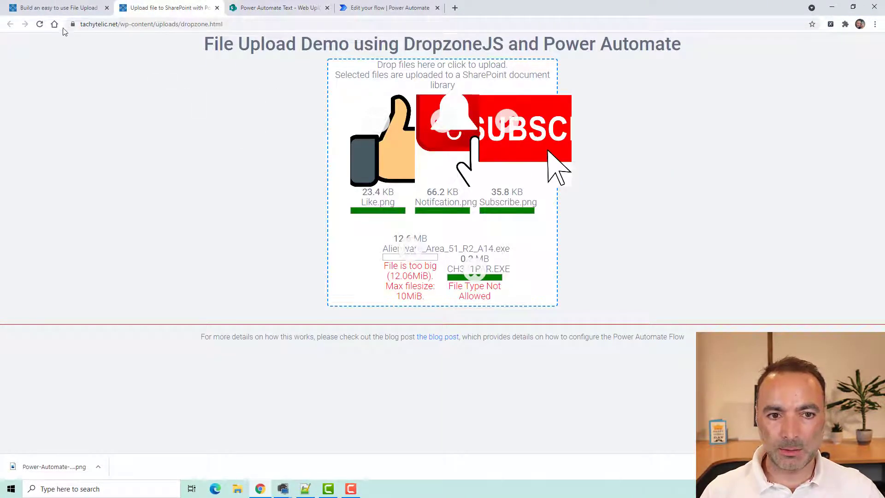
click(39, 25)
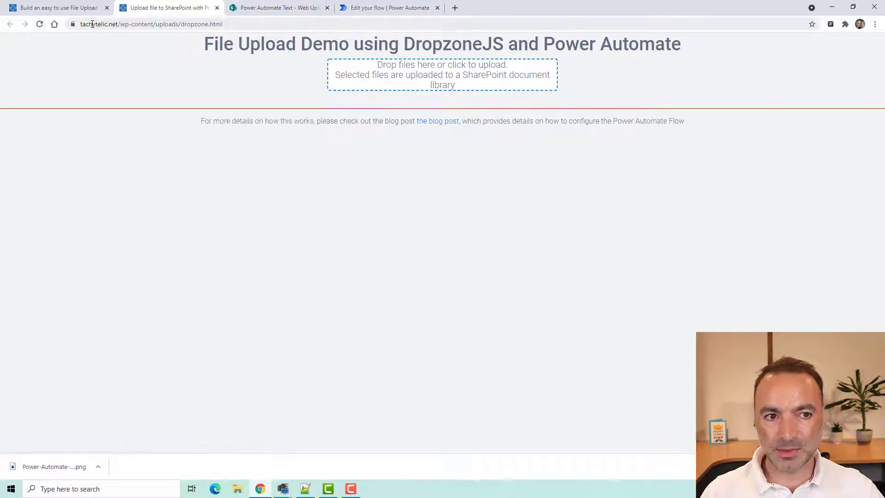
drag(182, 25, 263, 36)
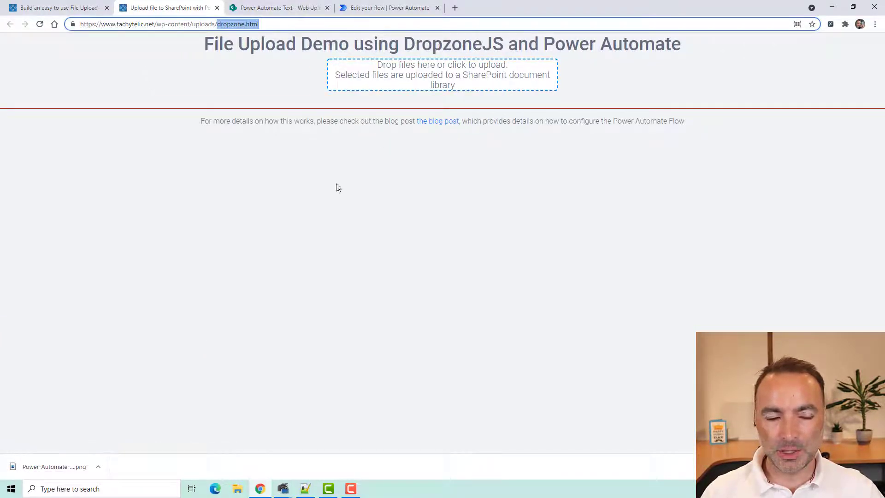
click(359, 205)
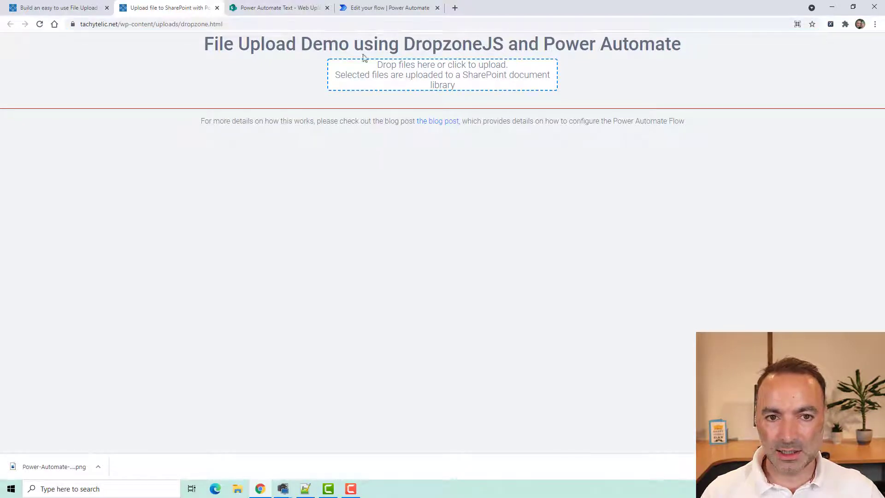
click(368, 8)
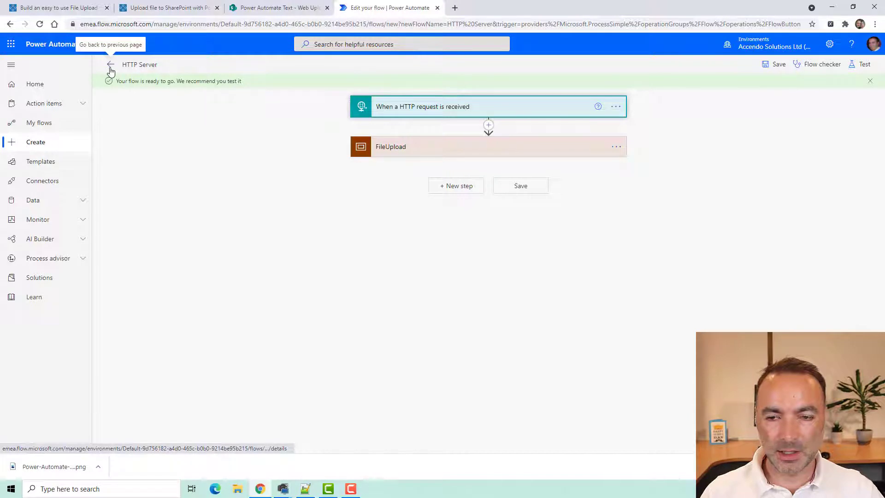
Step: In a new tab, create an instant cloud flow named DropzoneClientDemo
right_click(35, 142)
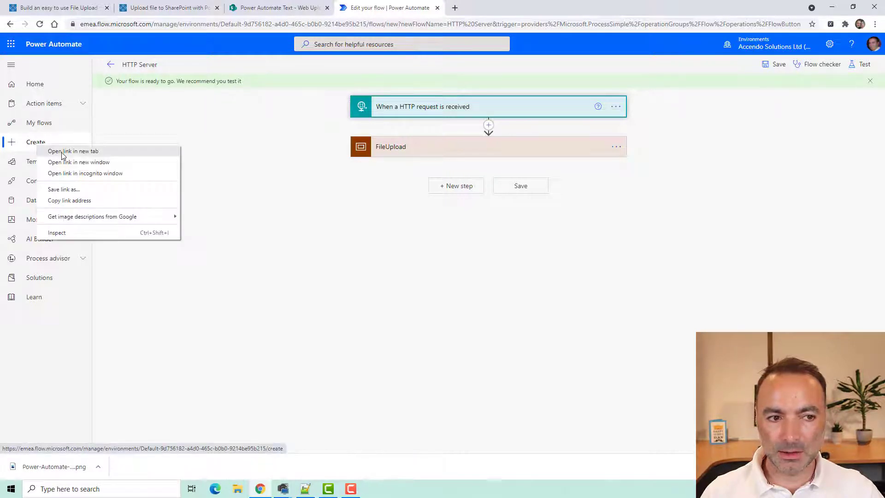
click(73, 151)
click(483, 10)
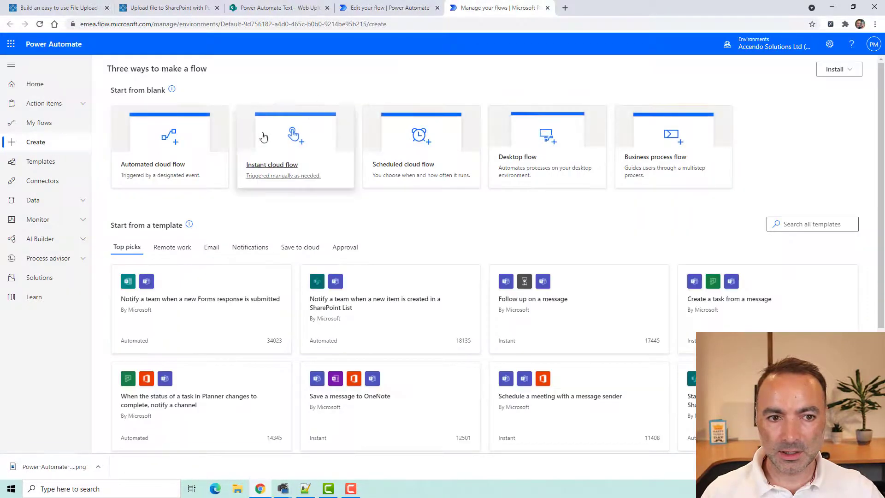
click(268, 148)
click(516, 199)
click(494, 161)
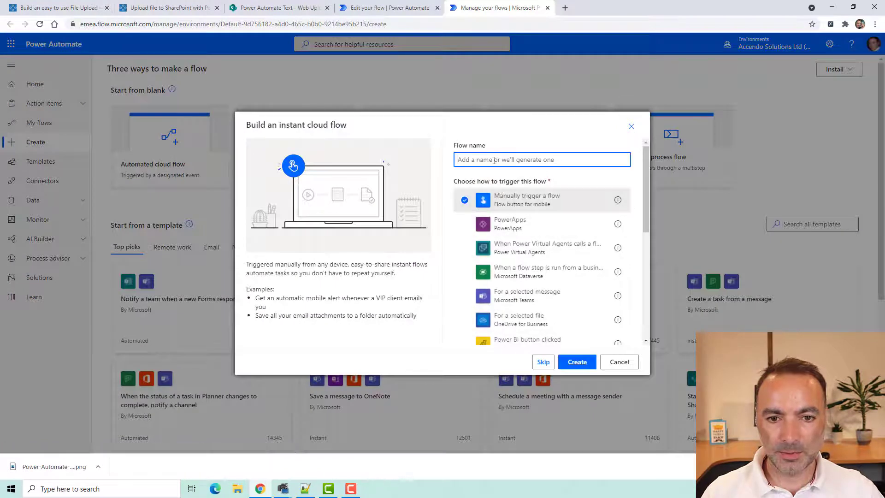
text(DropC)
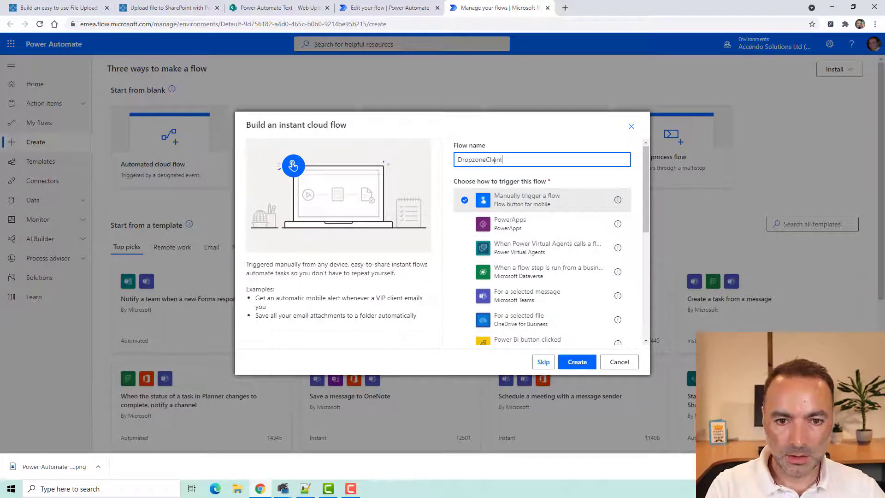
click(581, 362)
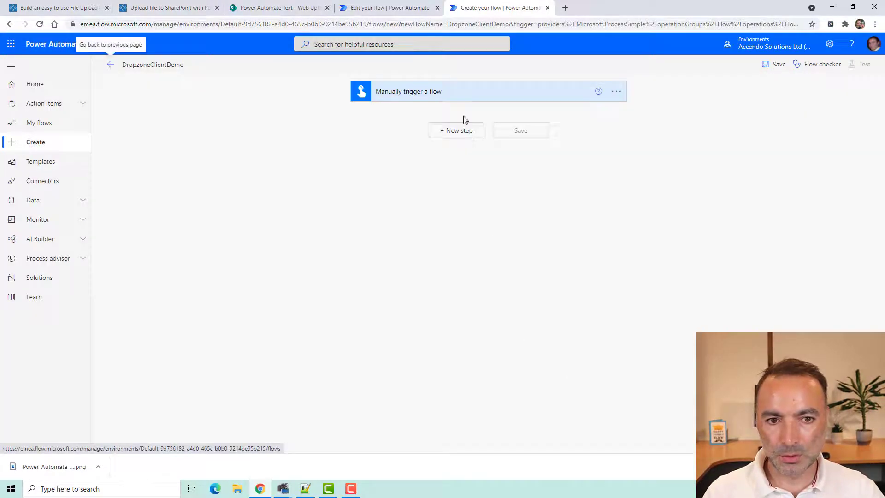
Step: Replace the manual trigger with 'When a HTTP request is received' using method GET
click(616, 92)
click(647, 208)
click(443, 266)
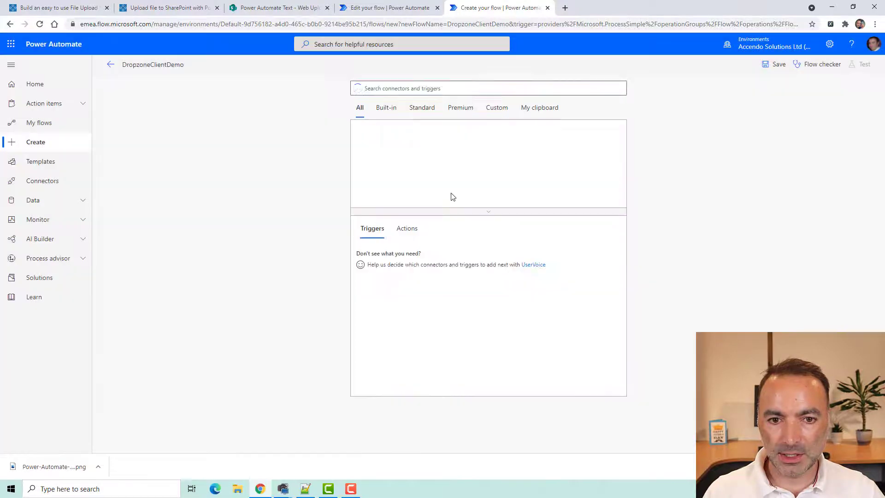
text(when a http r)
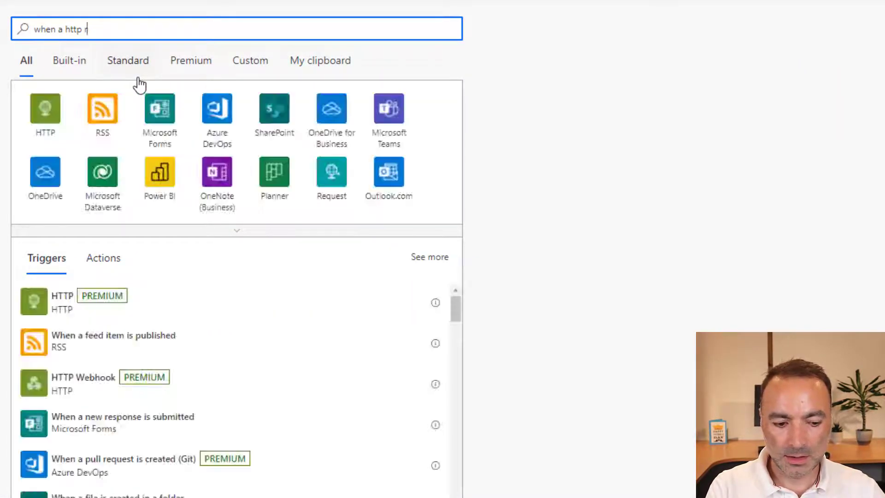
text(equest)
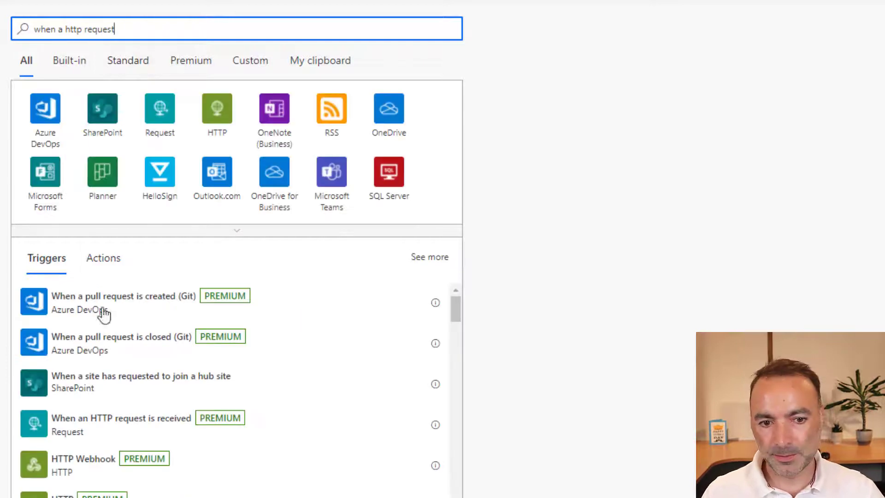
click(118, 421)
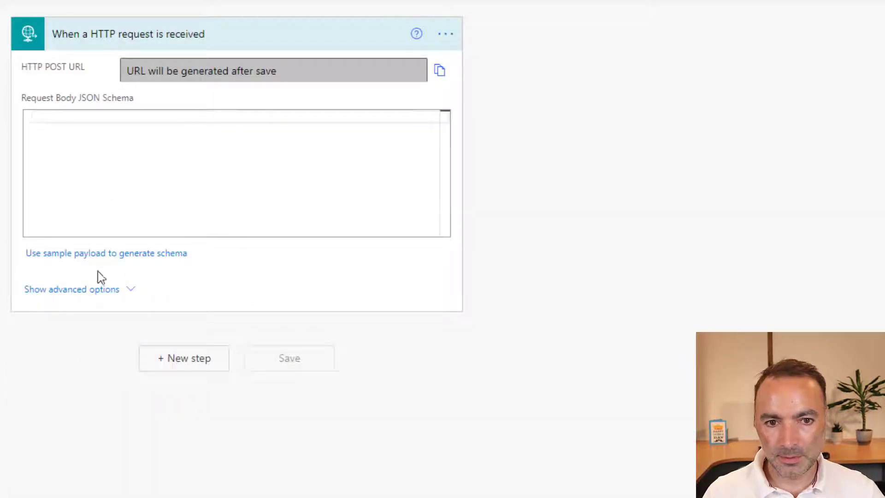
click(98, 290)
click(184, 289)
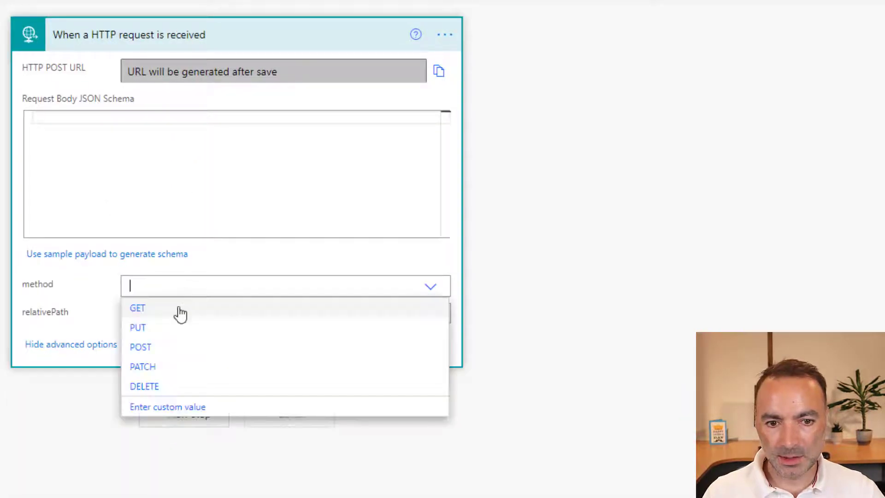
click(192, 315)
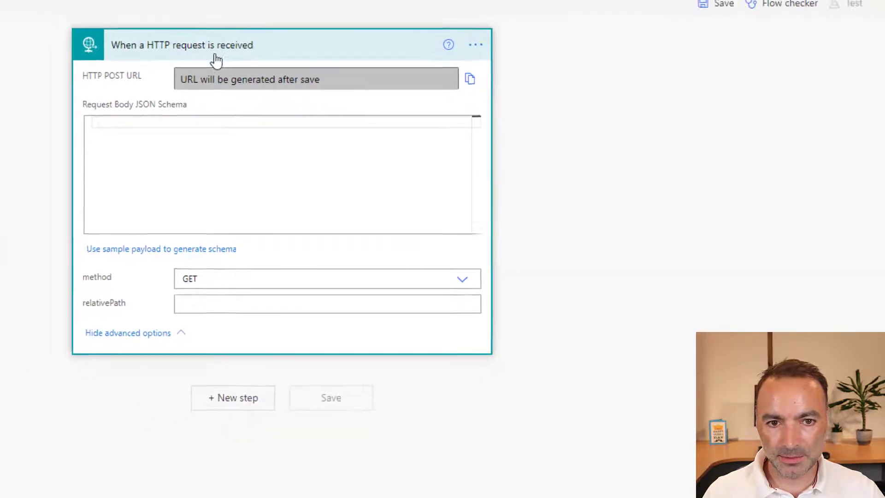
click(163, 48)
Step: In the TachyTelic.net blog post, jump to the 'Create a Power Automate Flow' section via the table of contents
click(48, 1)
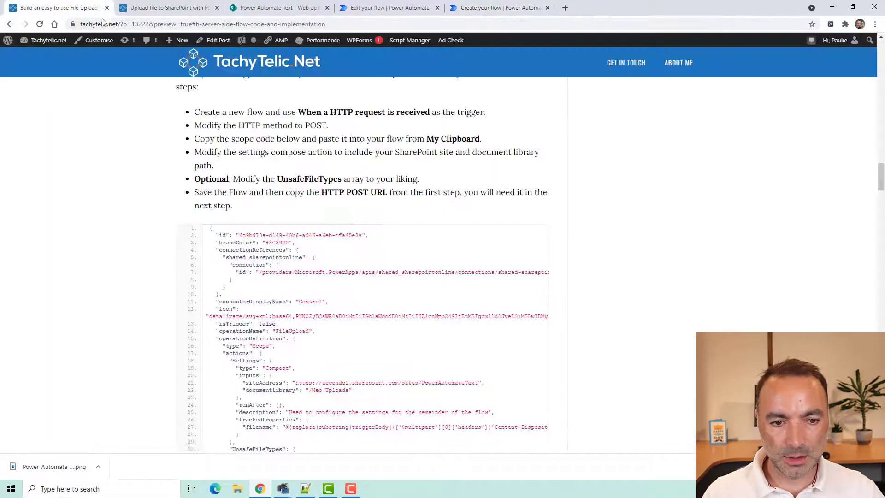
scroll(271, 220, up, 3)
drag(880, 176, 882, 65)
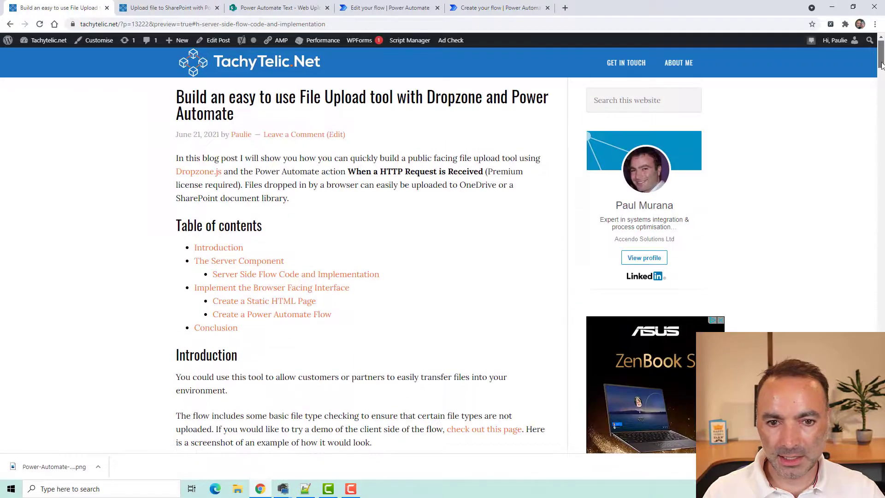
click(261, 316)
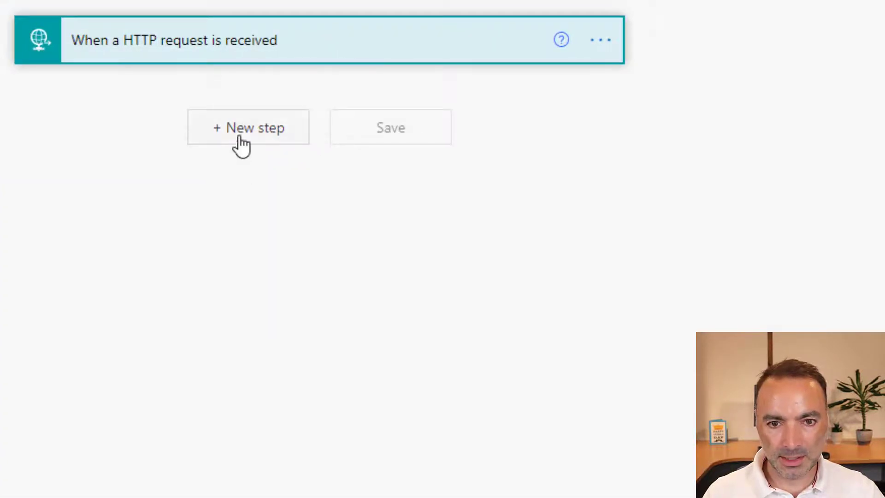
Step: Paste the copied DropzoneBrowserInterface scope as a new step after the trigger
click(242, 138)
click(449, 224)
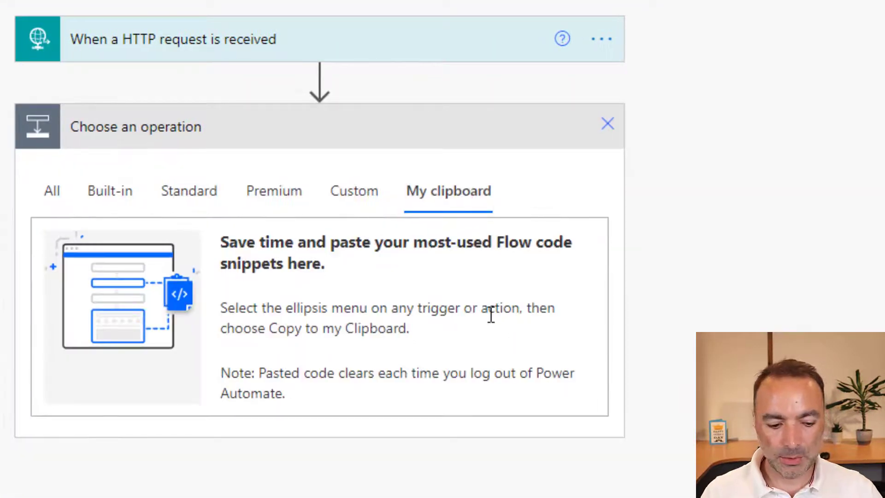
key(ctrl+v)
click(357, 276)
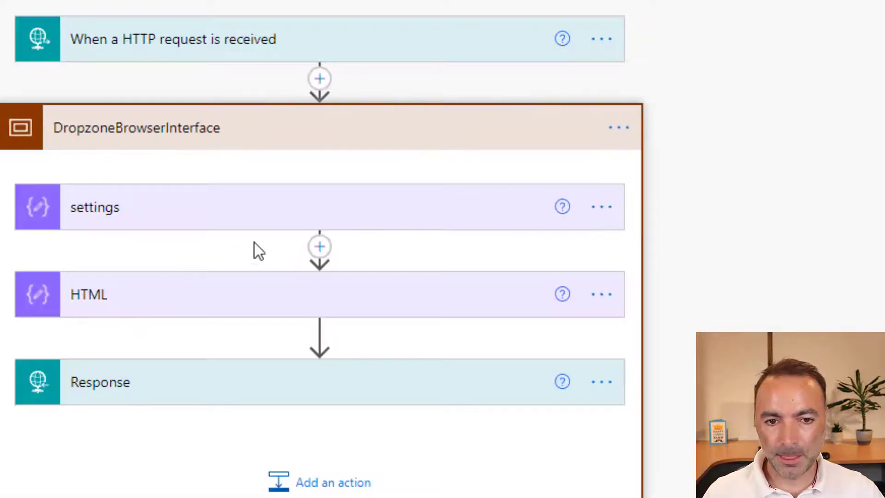
Step: Open the settings JSON and compare its headerText with the demo page's heading
click(234, 224)
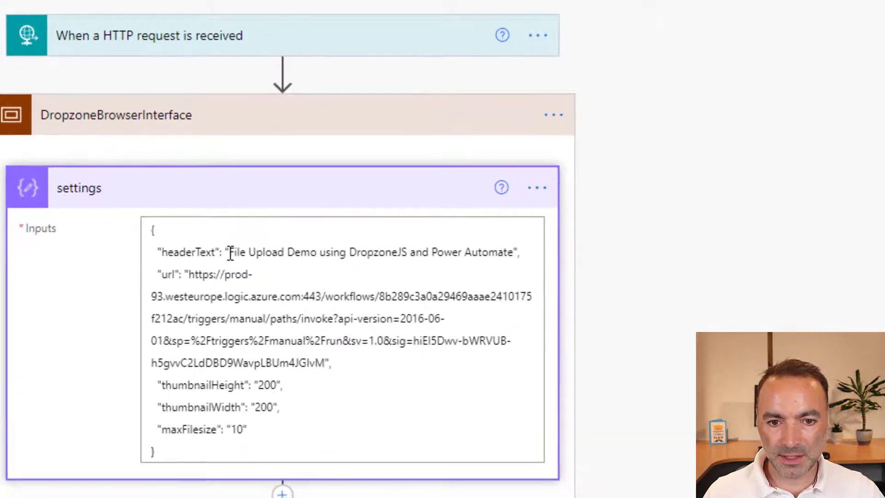
drag(254, 278, 309, 274)
drag(278, 248, 510, 247)
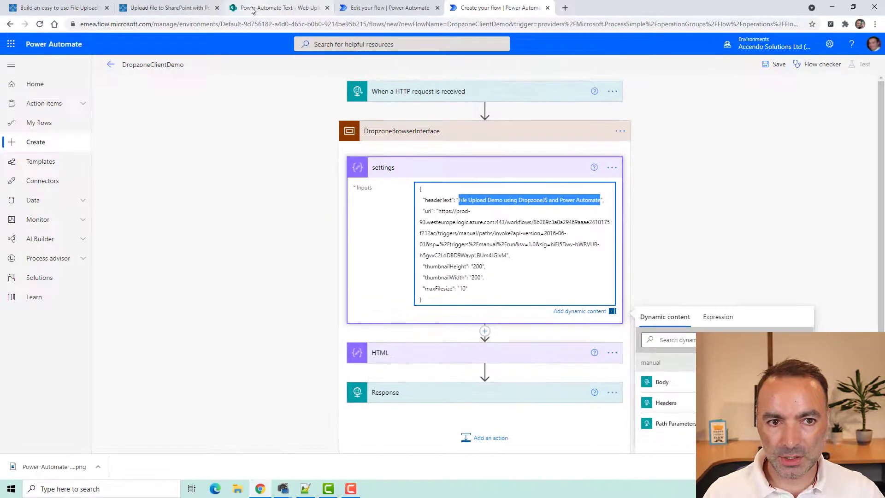
click(184, 9)
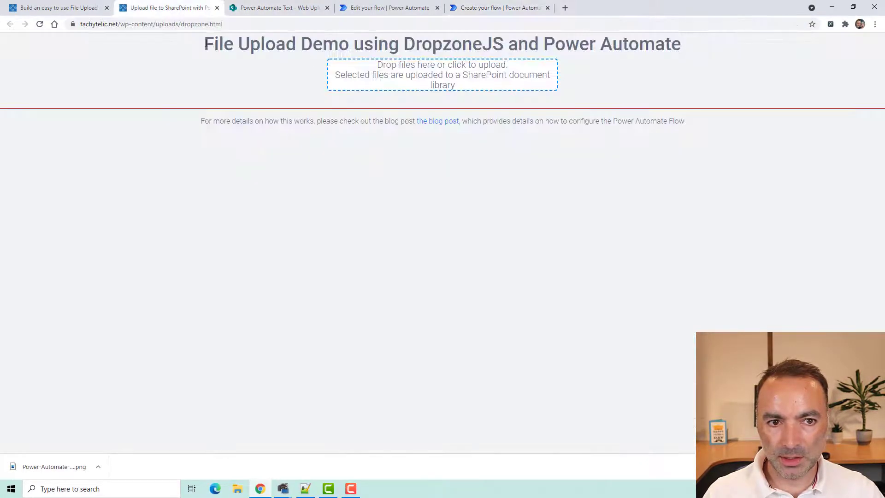
drag(206, 44, 694, 51)
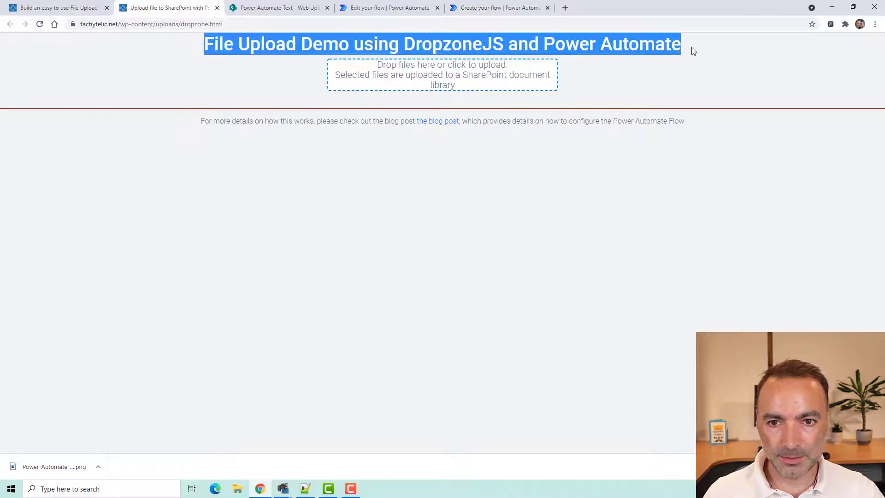
click(464, 9)
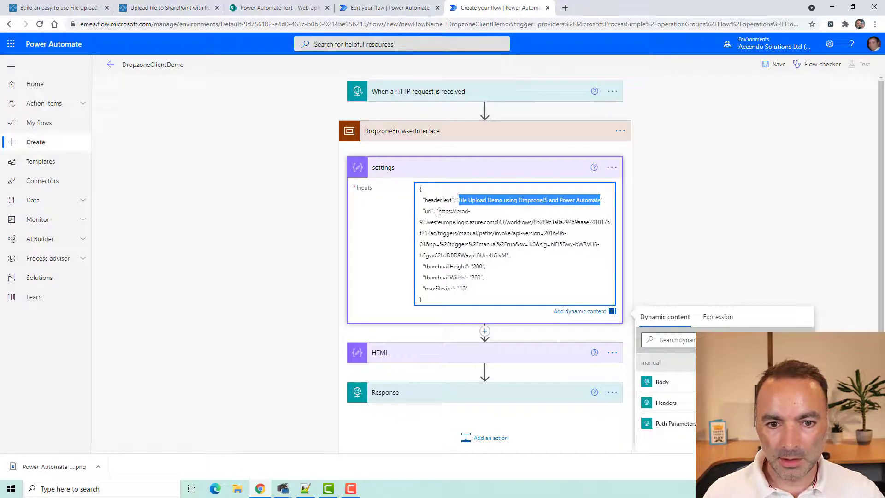
Step: Replace the settings url value with the HTTP Server flow's POST trigger URL
drag(439, 211, 506, 254)
key(ctrl+v)
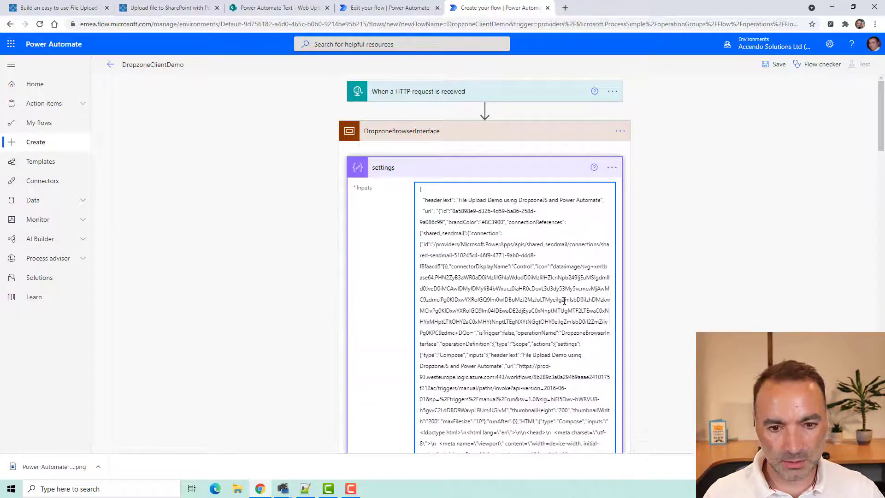
key(ctrl+z)
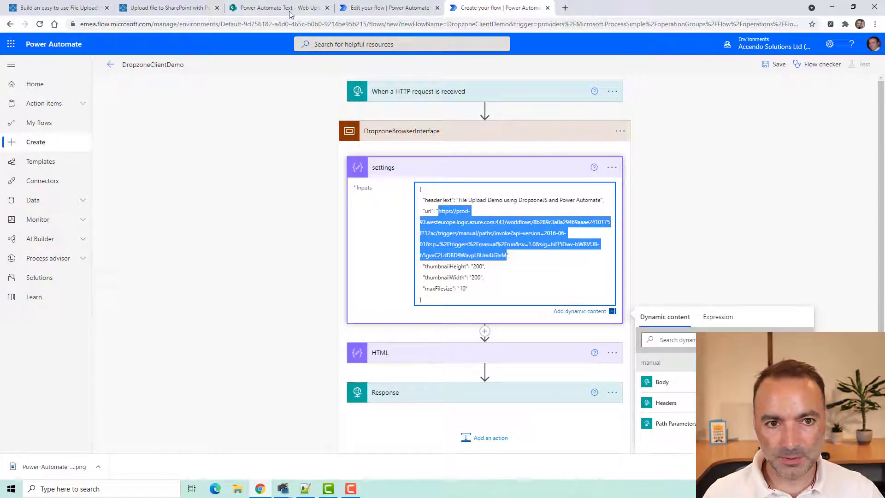
click(375, 7)
click(459, 115)
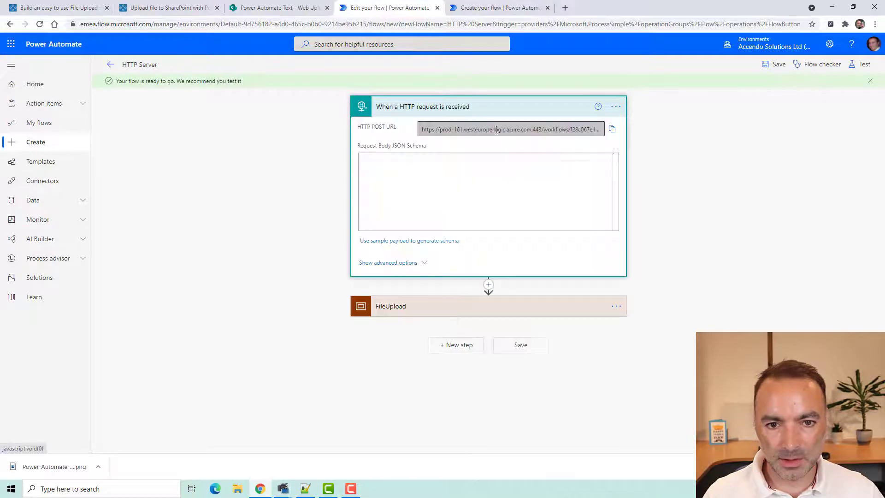
click(599, 128)
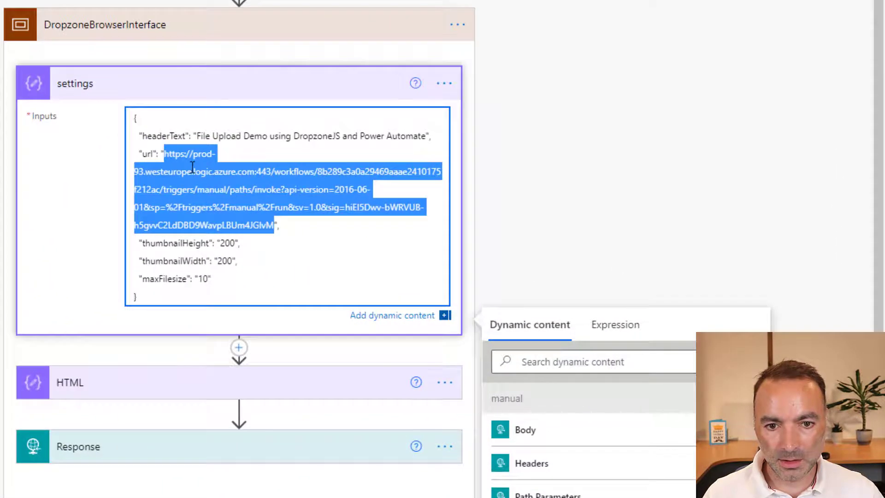
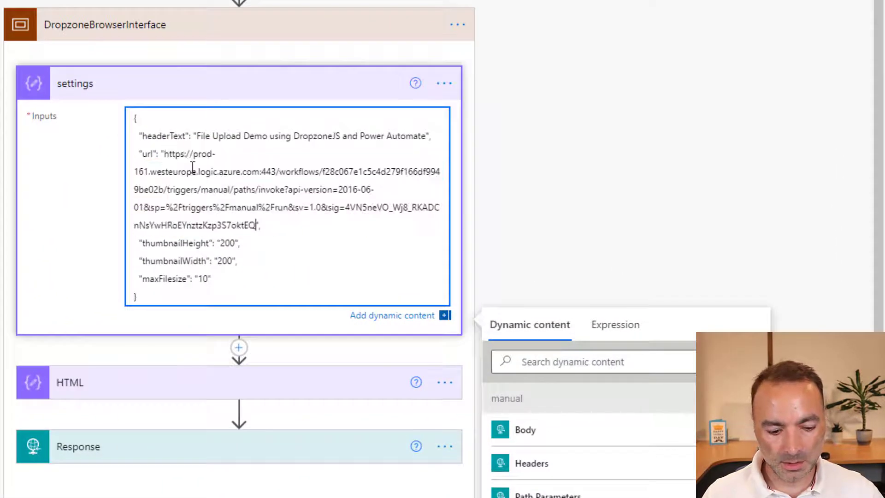
Step: Change maxFilesize from 10 to 15 in the settings
click(224, 260)
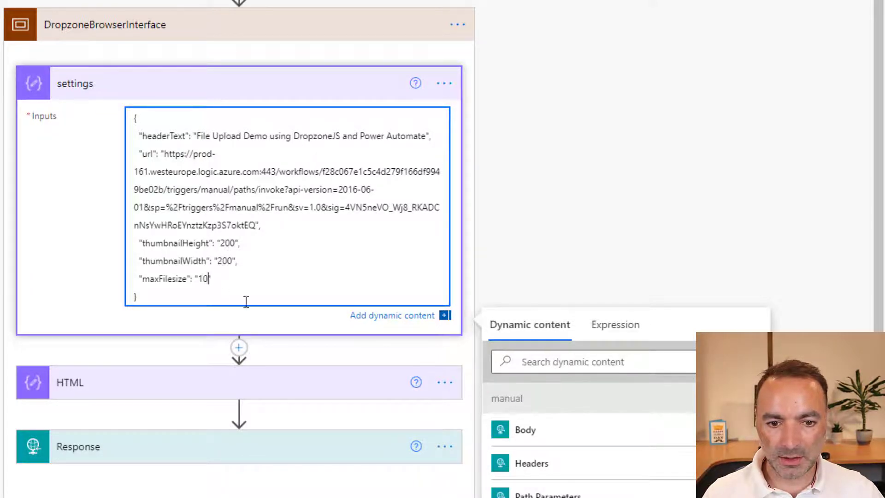
key(BackSpace)
text(5)
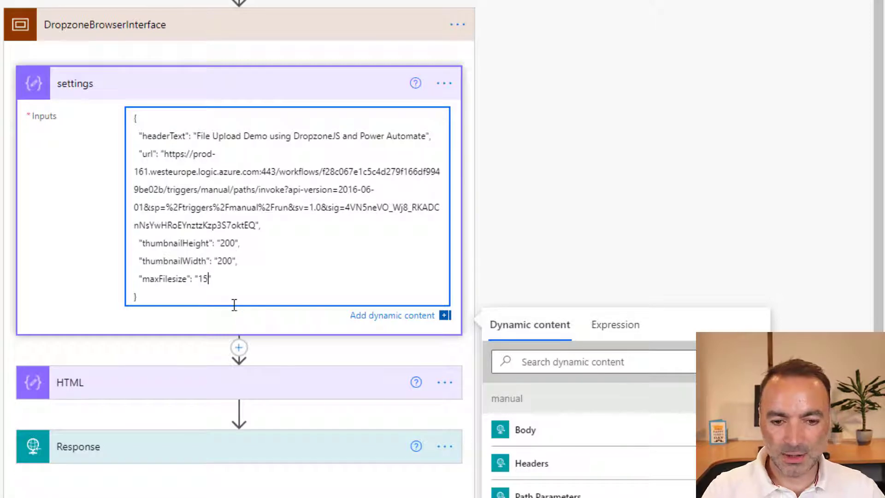
click(128, 94)
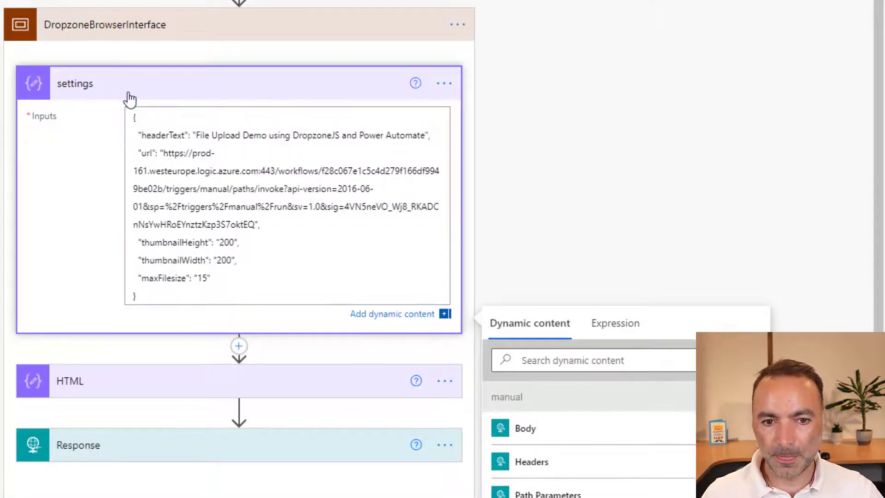
Step: Review the HTML code and Response steps, then save the DropzoneClientDemo flow
click(144, 158)
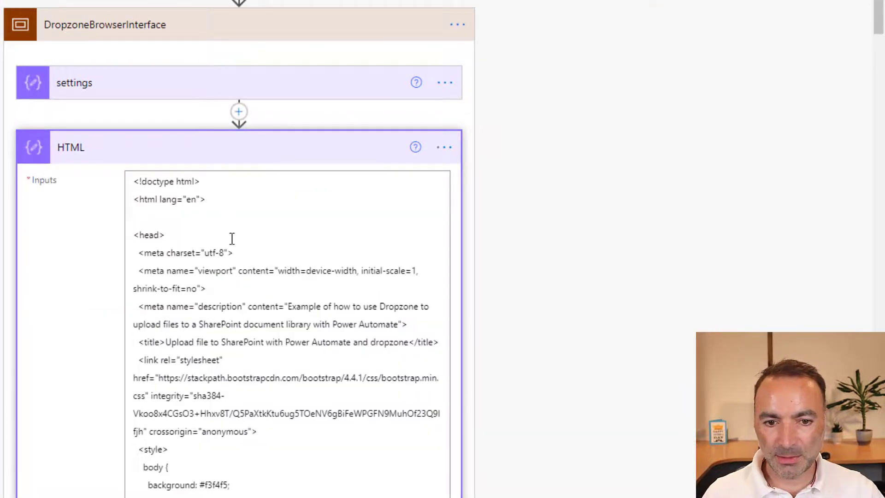
scroll(232, 238, down, 20)
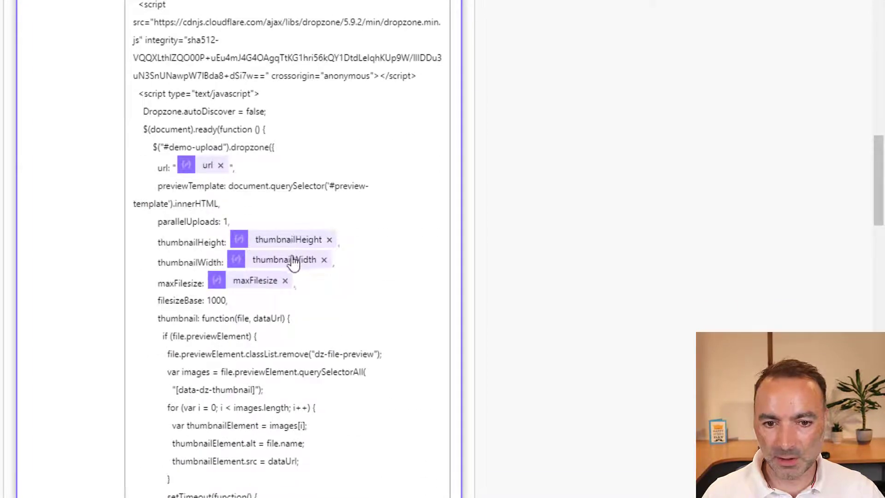
scroll(253, 310, down, 15)
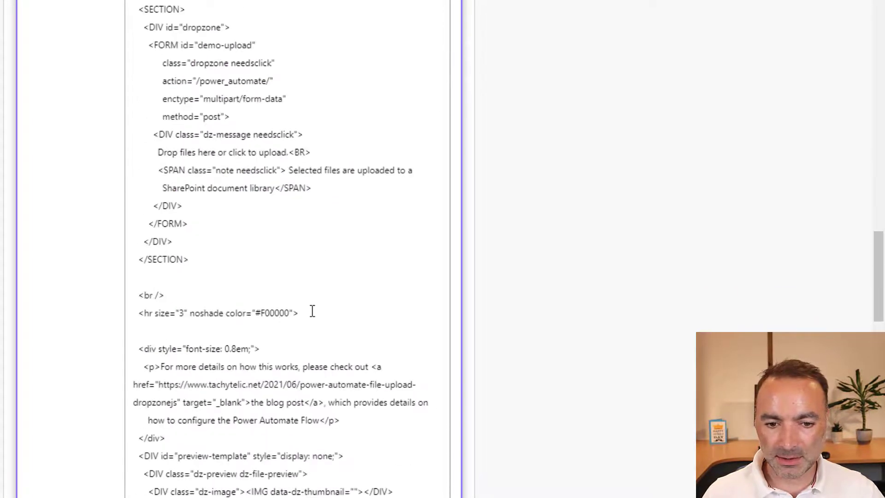
scroll(312, 311, down, 15)
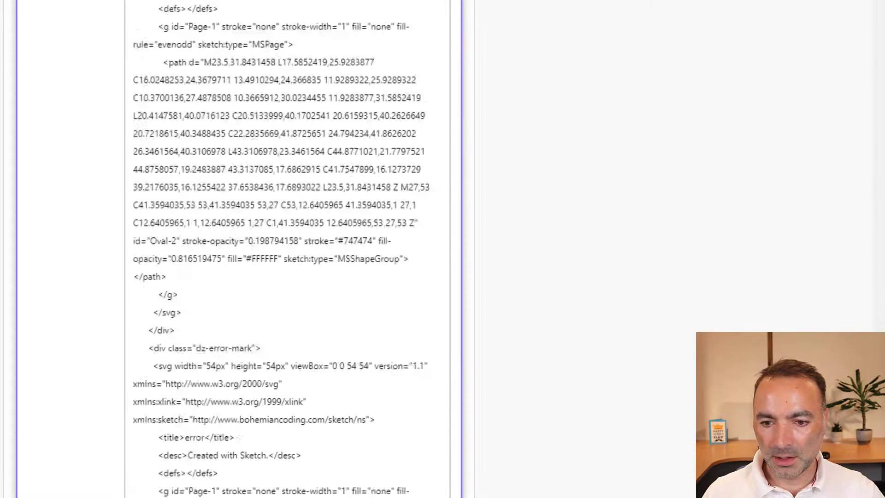
scroll(295, 248, down, 5)
scroll(859, 40, up, 20)
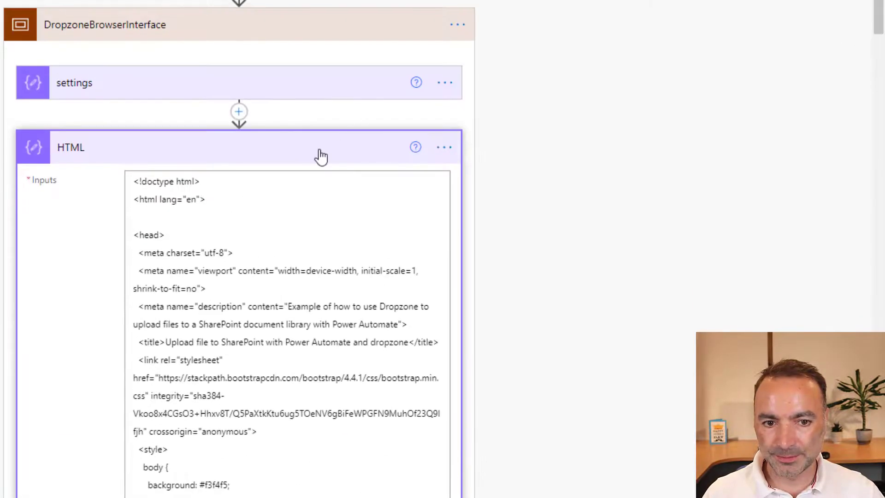
click(321, 156)
click(215, 211)
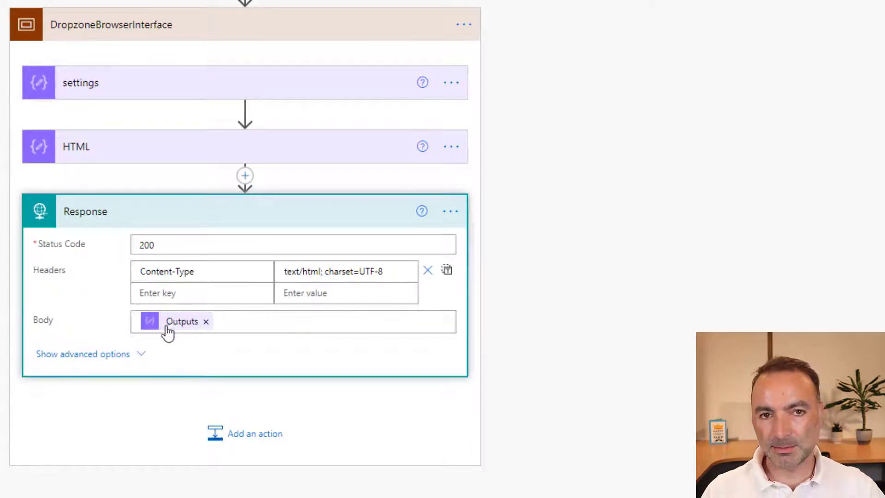
click(158, 216)
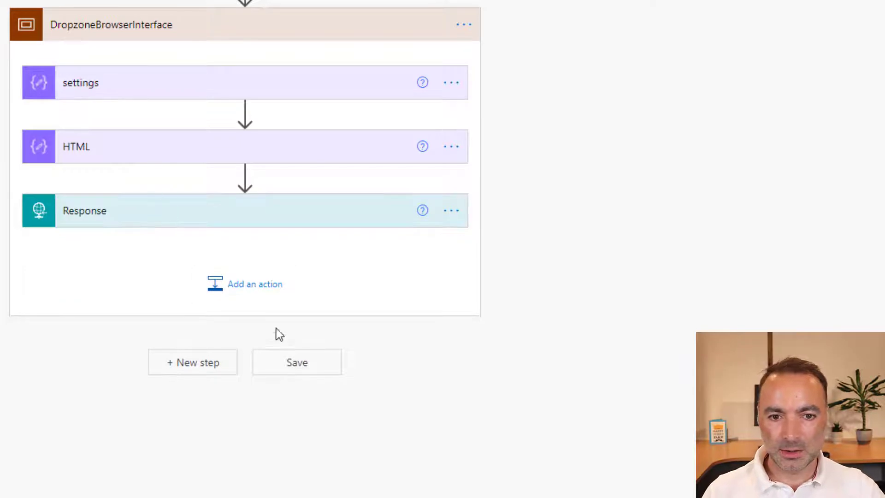
click(317, 372)
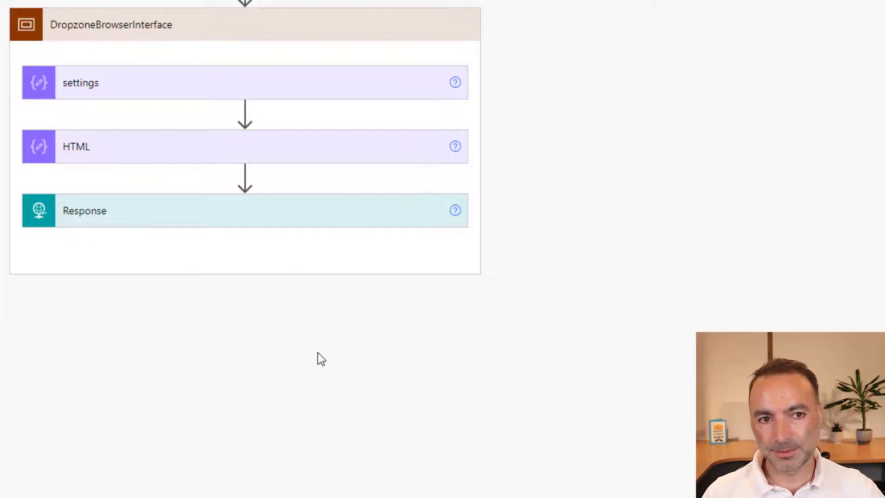
Step: Copy DropzoneClientDemo's HTTP GET URL and load it in a new browser tab
scroll(185, 9, up, 6)
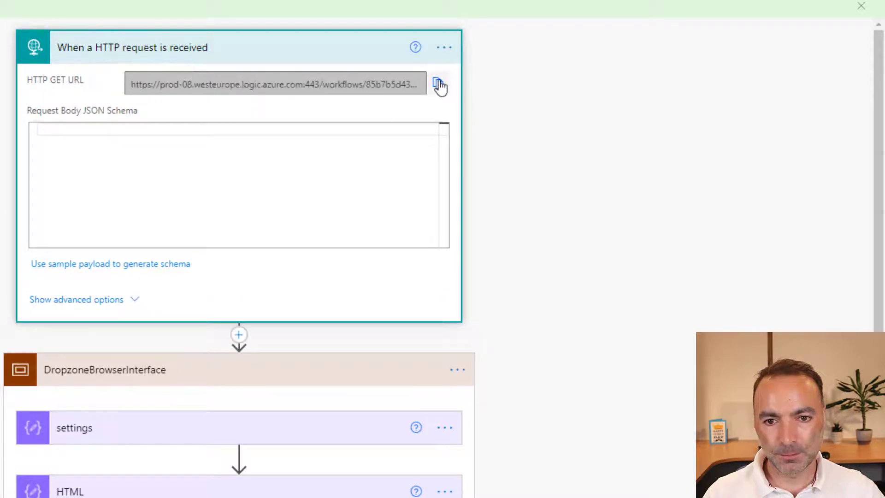
click(439, 85)
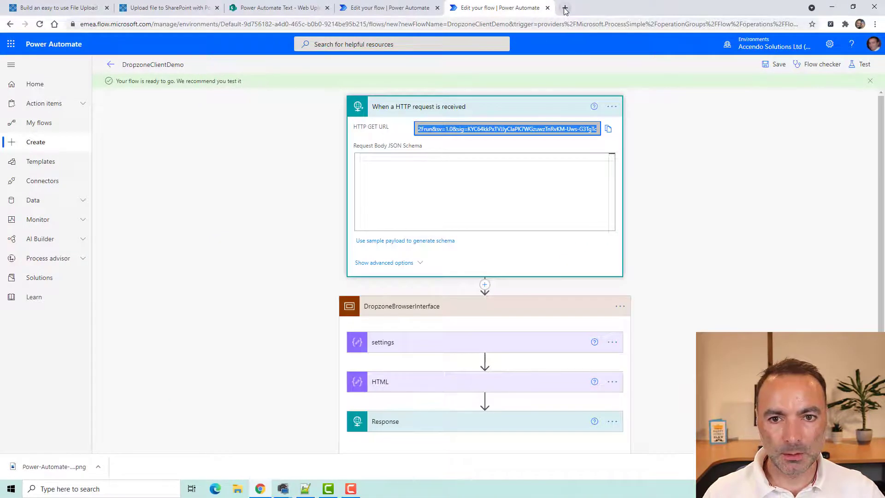
click(565, 8)
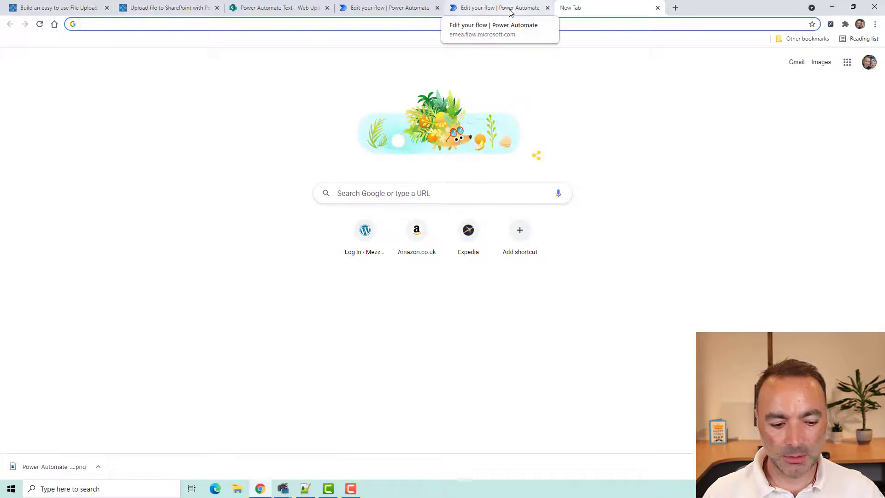
key(ctrl+v)
key(Return)
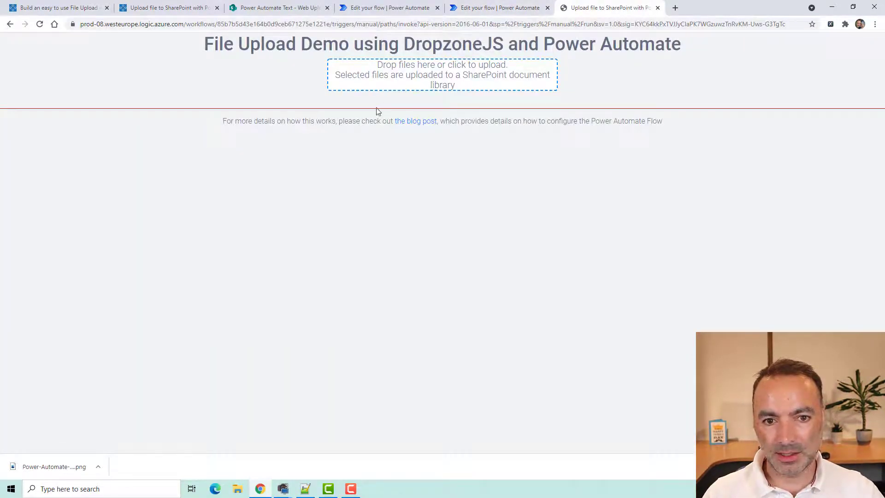
Step: Delete all three PNG files from the SharePoint Web Uploads library
click(261, 11)
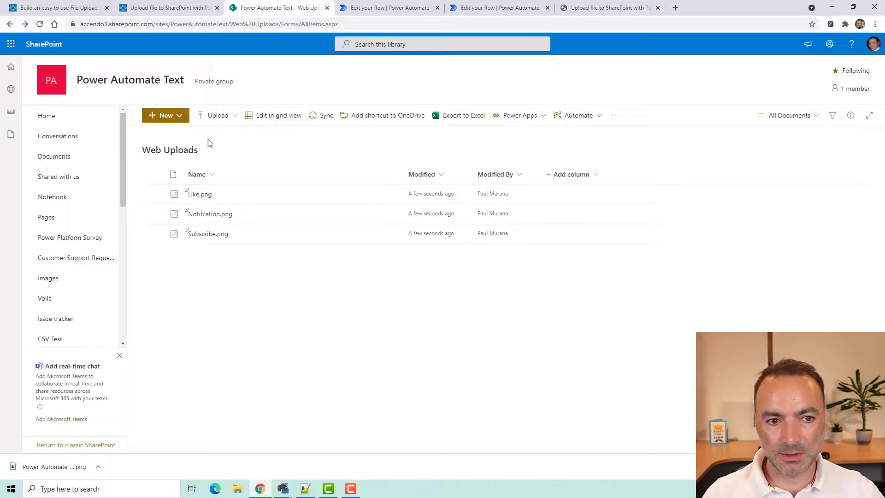
click(153, 174)
click(271, 116)
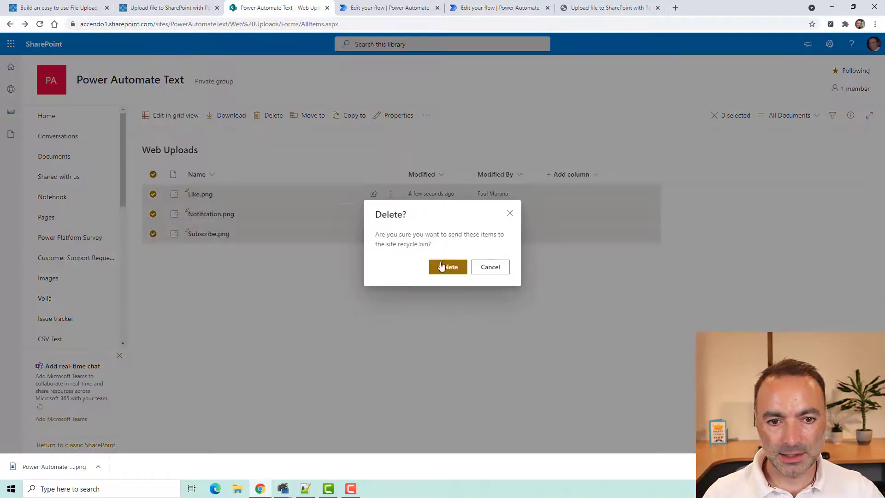
click(444, 265)
Step: Drag the Like, Subscribe and Notification desktop images into the upload page's dropzone
click(604, 12)
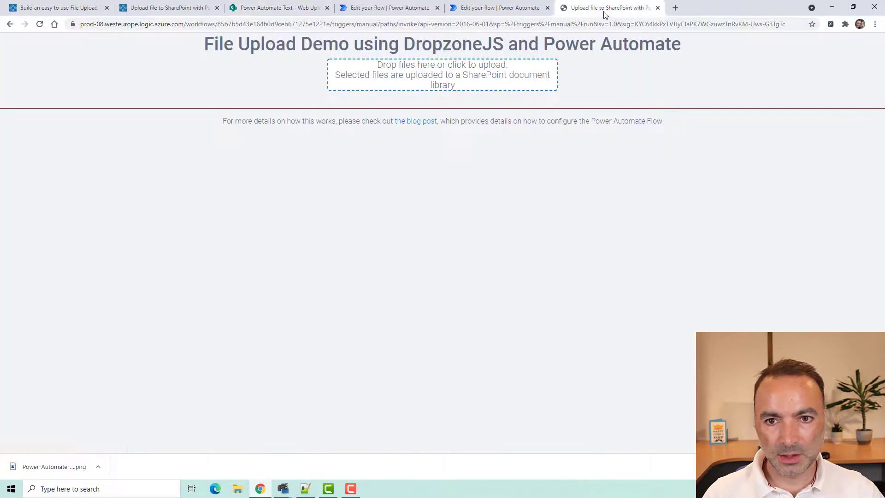
drag(716, 8, 576, 16)
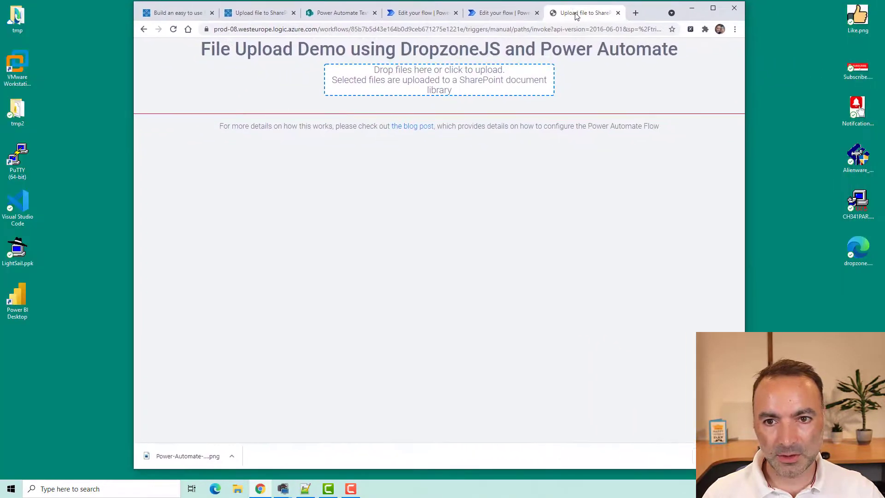
drag(823, 4, 490, 95)
click(347, 13)
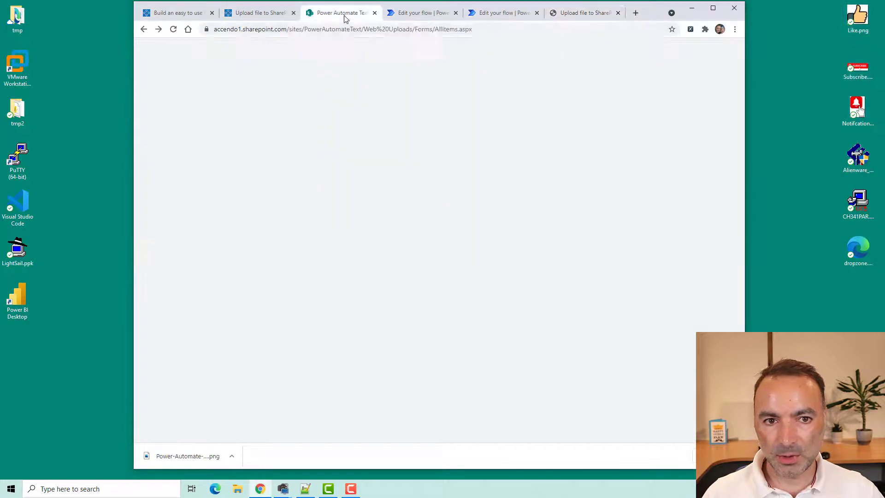